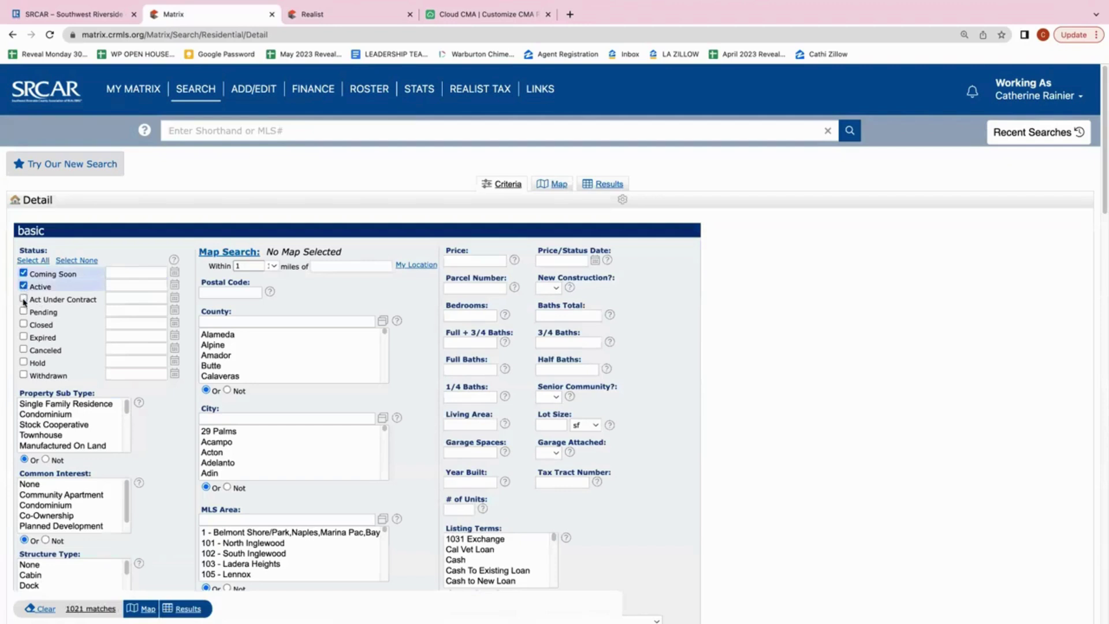
Tick the Active, Under Contract, Pending and Closed statuses, and narrow Closed from 0-180 to 0-60 days
left_click(23, 311)
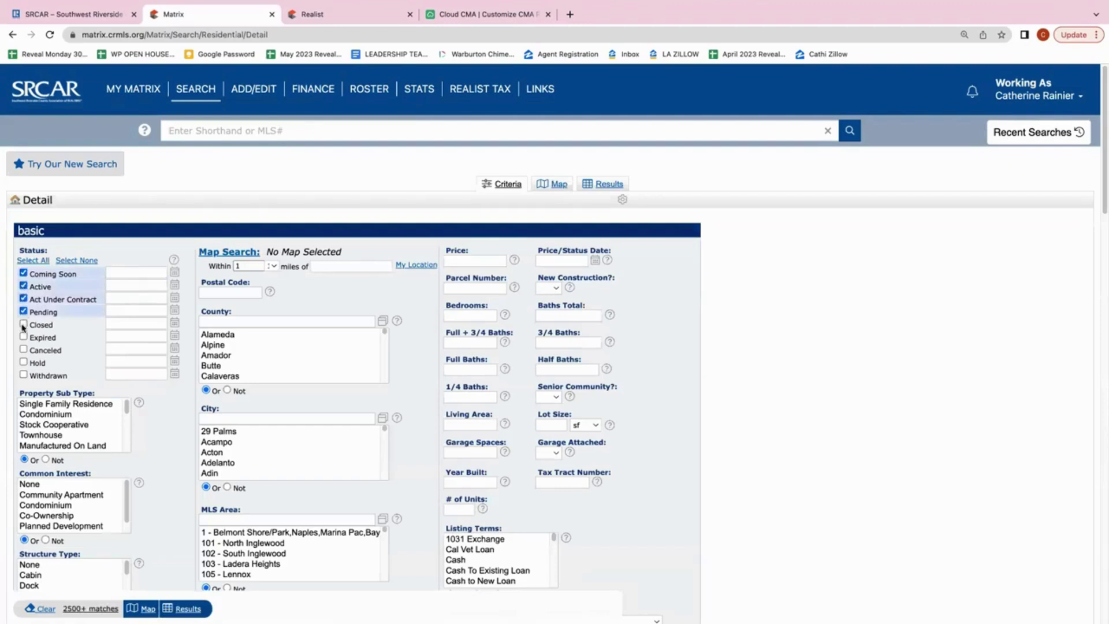
left_click(23, 324)
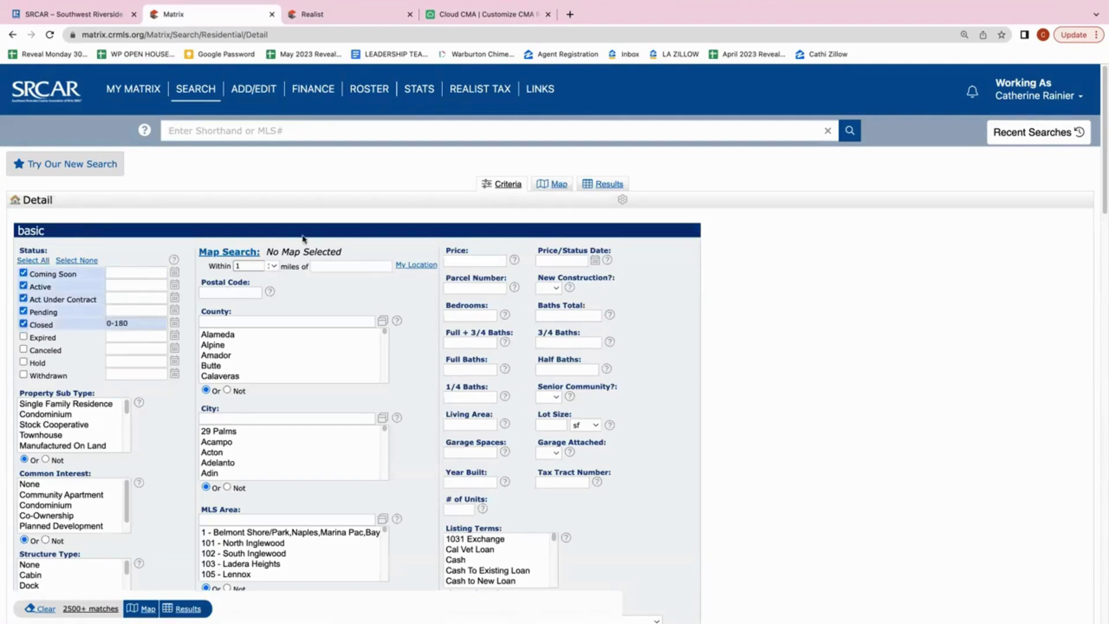
left_click(136, 323)
key("BackSpace")
key("BackSpace")
key("BackSpace")
type("60")
left_click(302, 287)
left_click(330, 268)
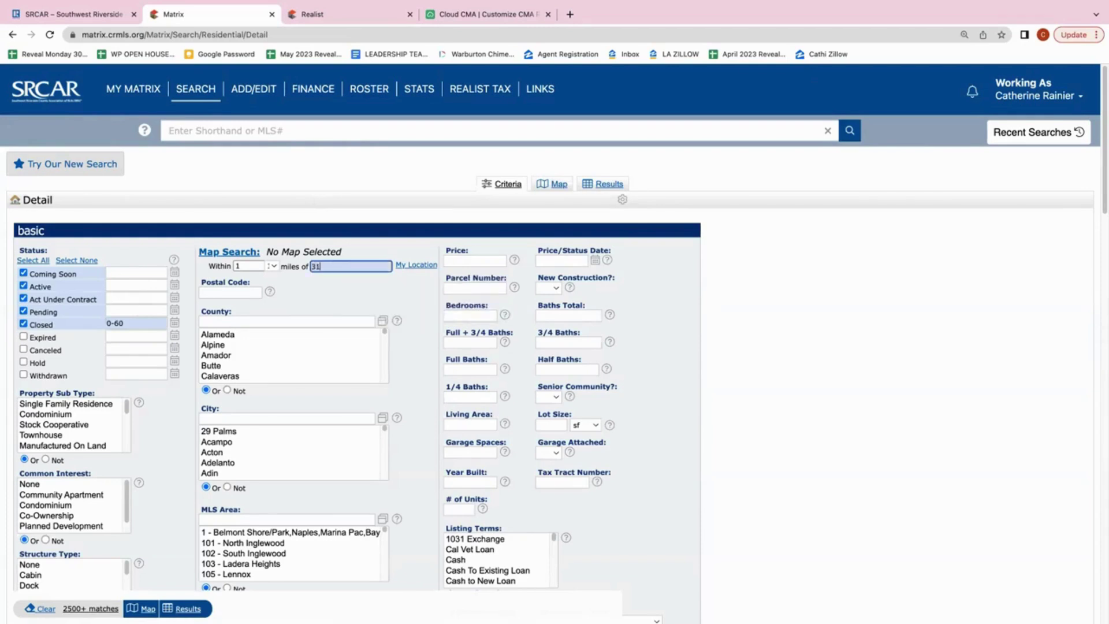
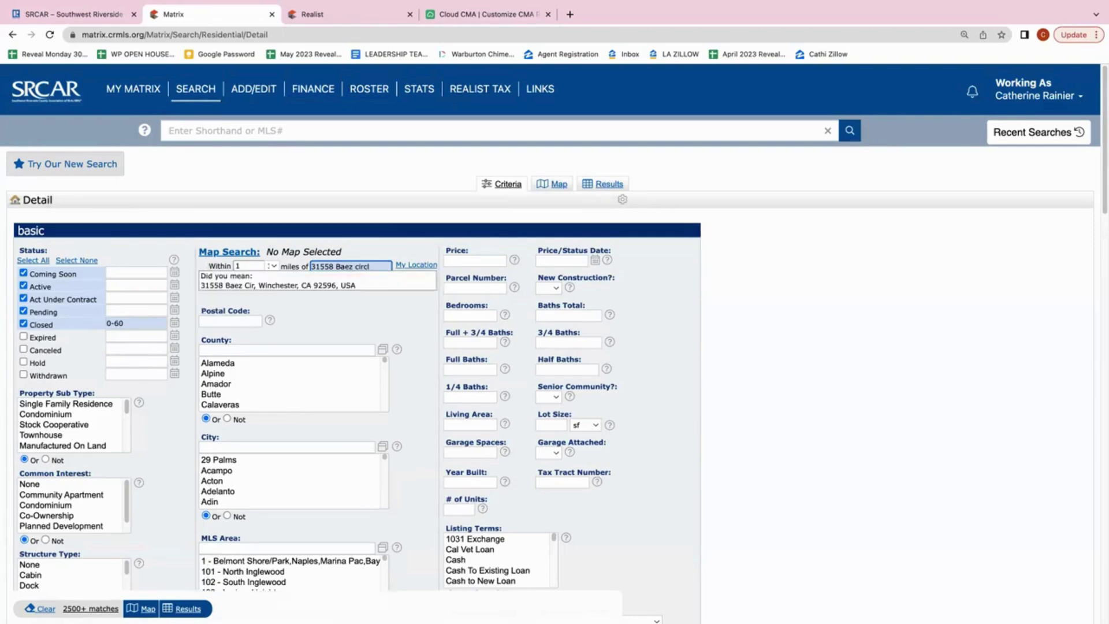
left_click(345, 286)
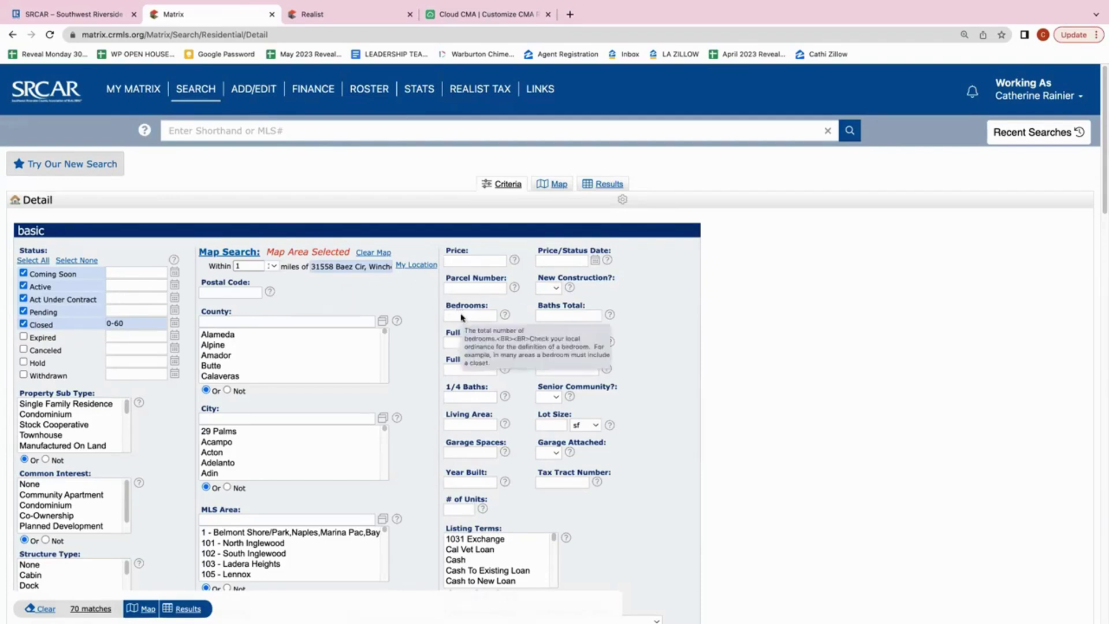
left_click(461, 425)
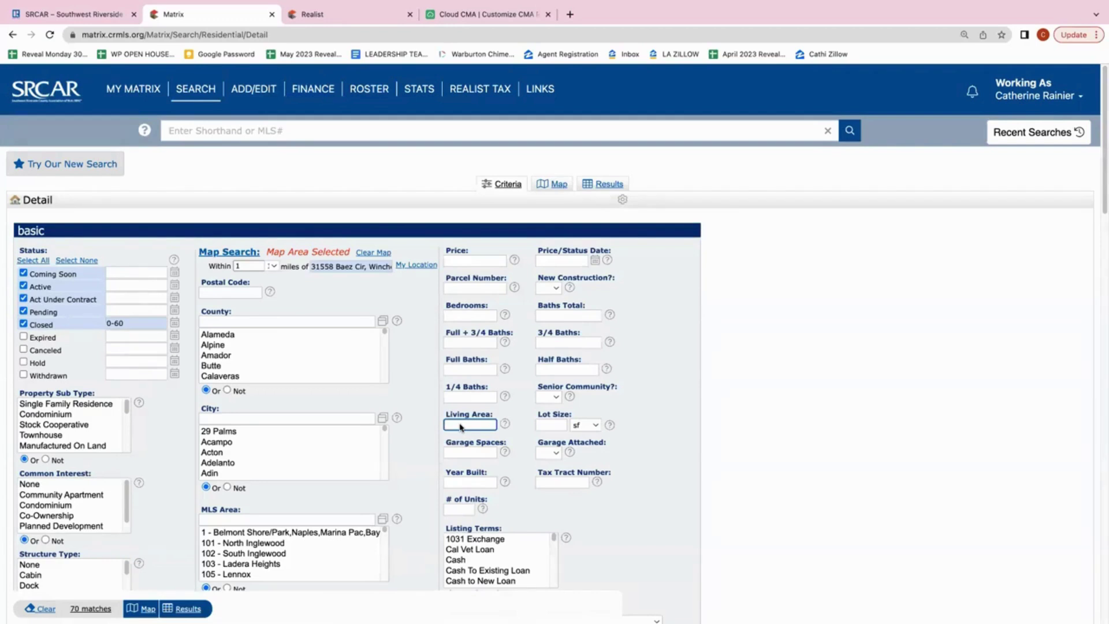
Enter a 1800-2200 living area range and scroll down the criteria form
type("1800-2200")
left_click(662, 407)
scroll(661, 407, "down", 1)
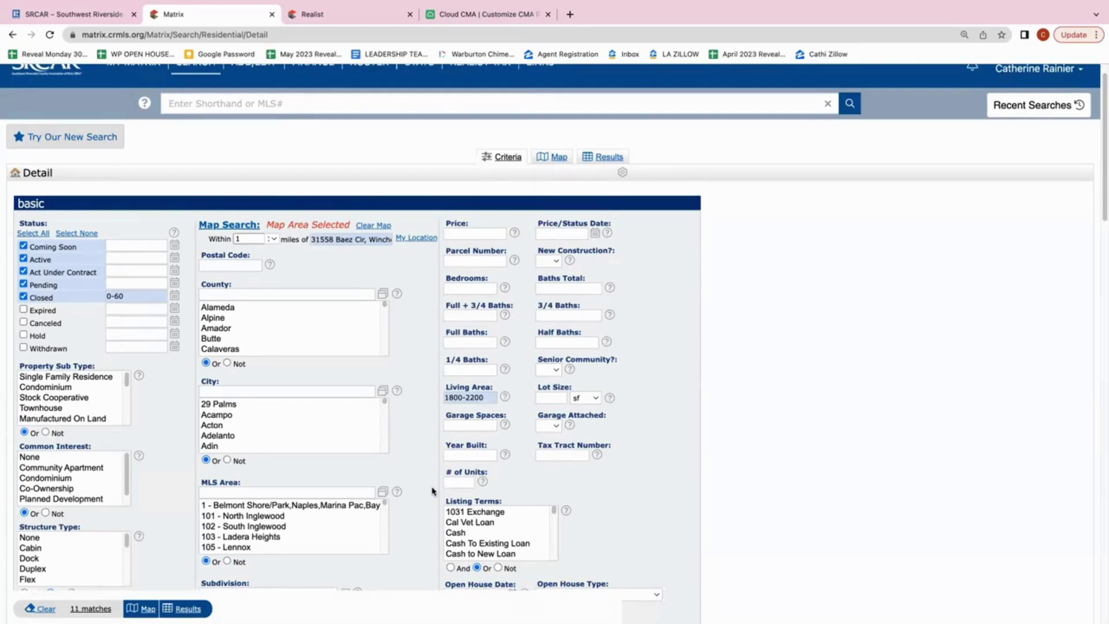
scroll(416, 529, "down", 1)
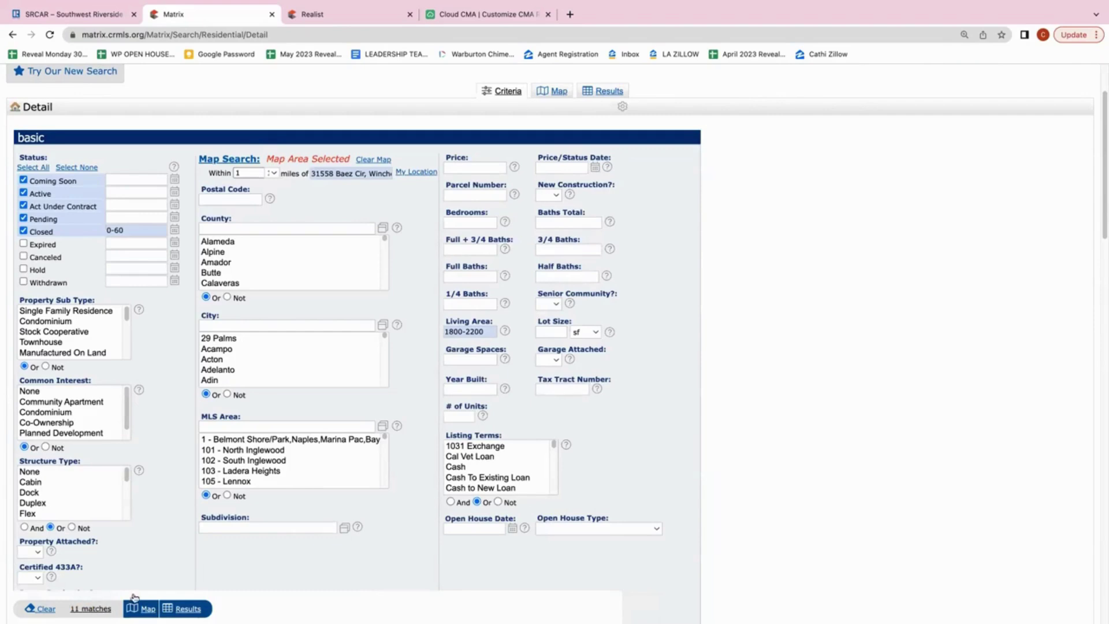
Open the results grid for the 11 matching listings
left_click(194, 609)
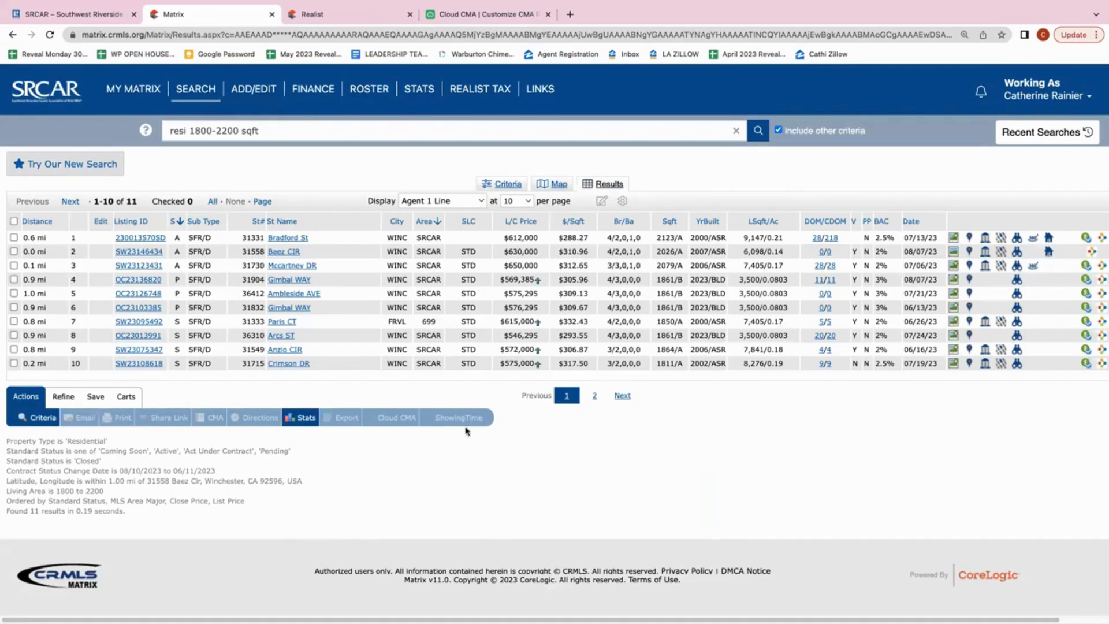
left_click(706, 221)
Check the Bradford, Mccartney, Paris, Anzio and Crimson listings, leaving the subject's Baez listing unchecked
left_click(14, 238)
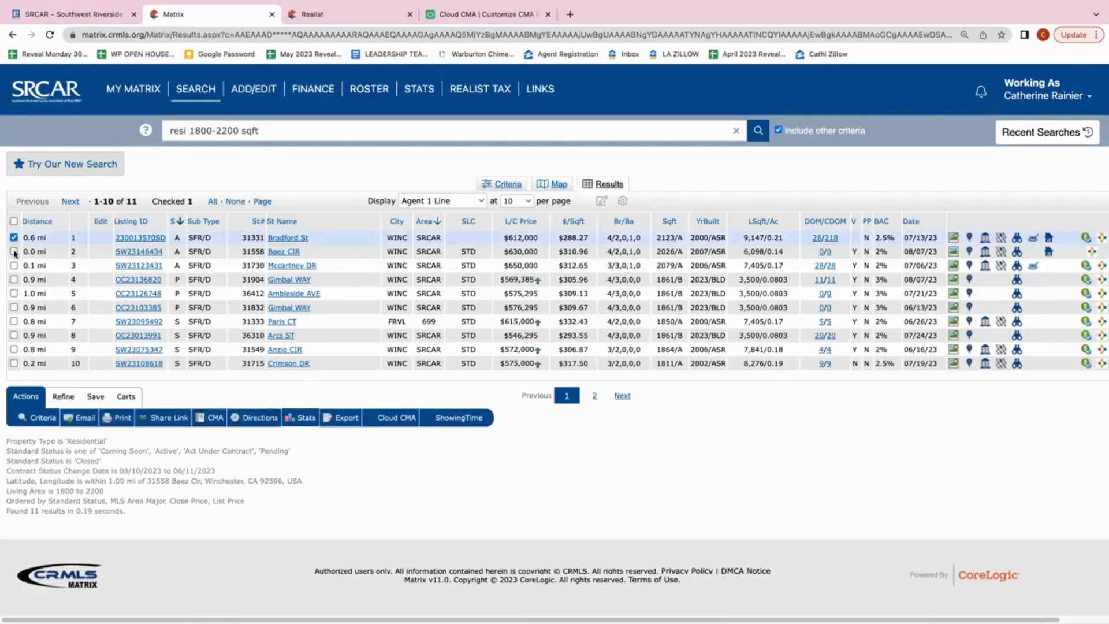
left_click(14, 252)
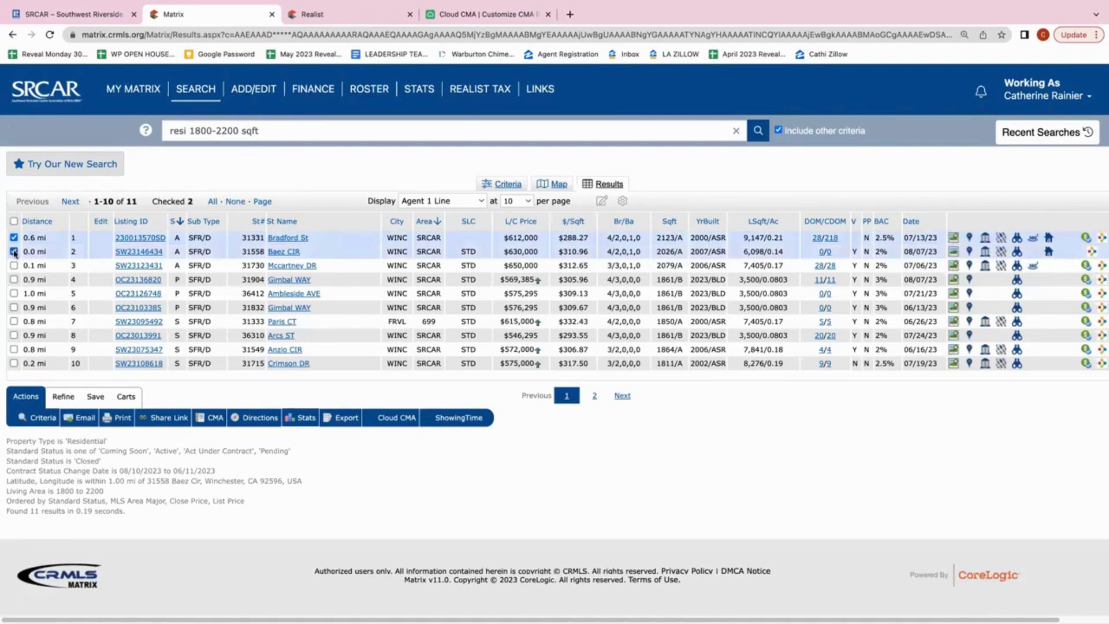
left_click(14, 251)
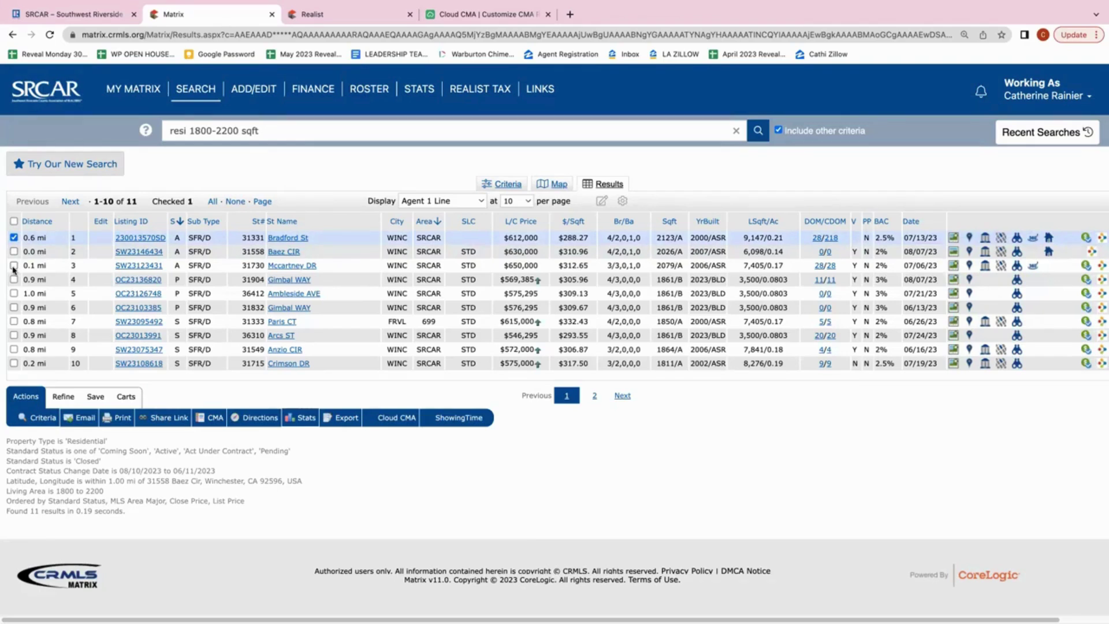
left_click(14, 266)
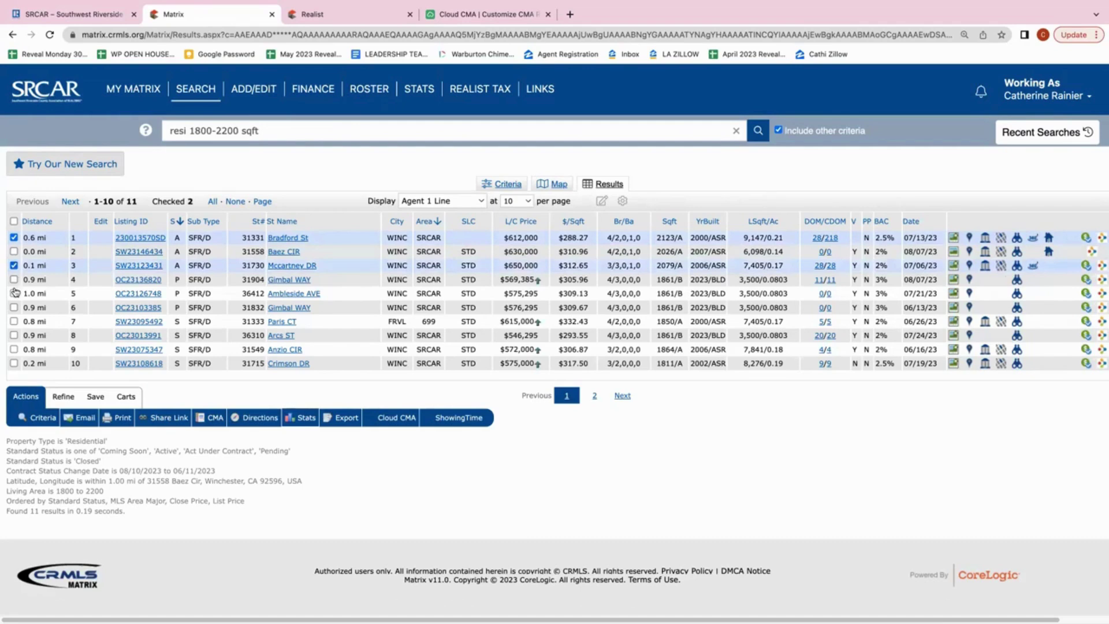
left_click(14, 322)
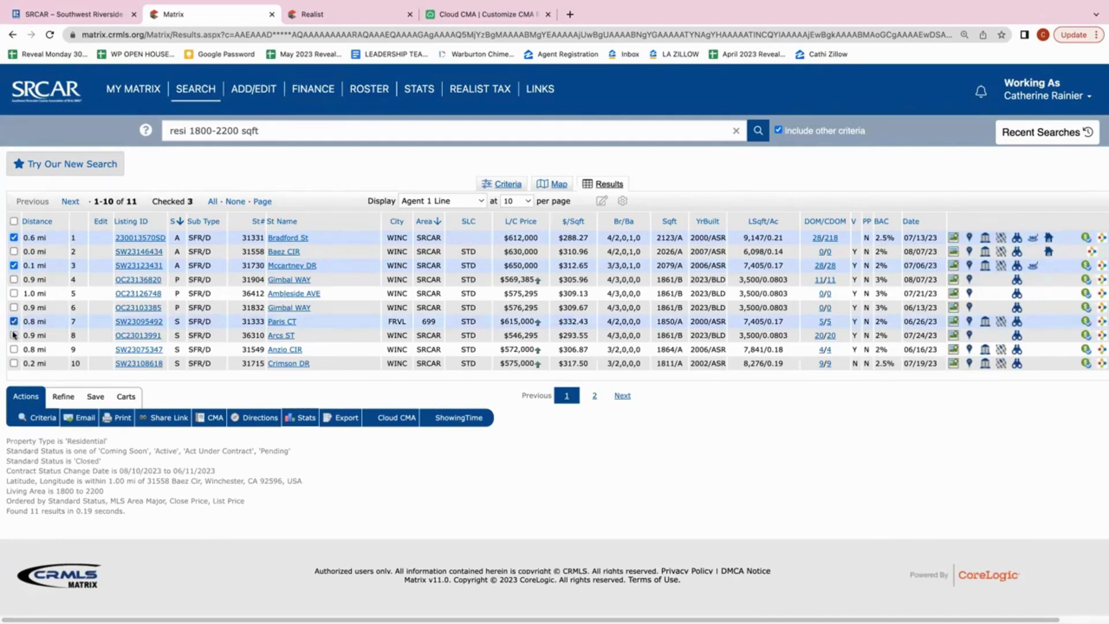
left_click(14, 350)
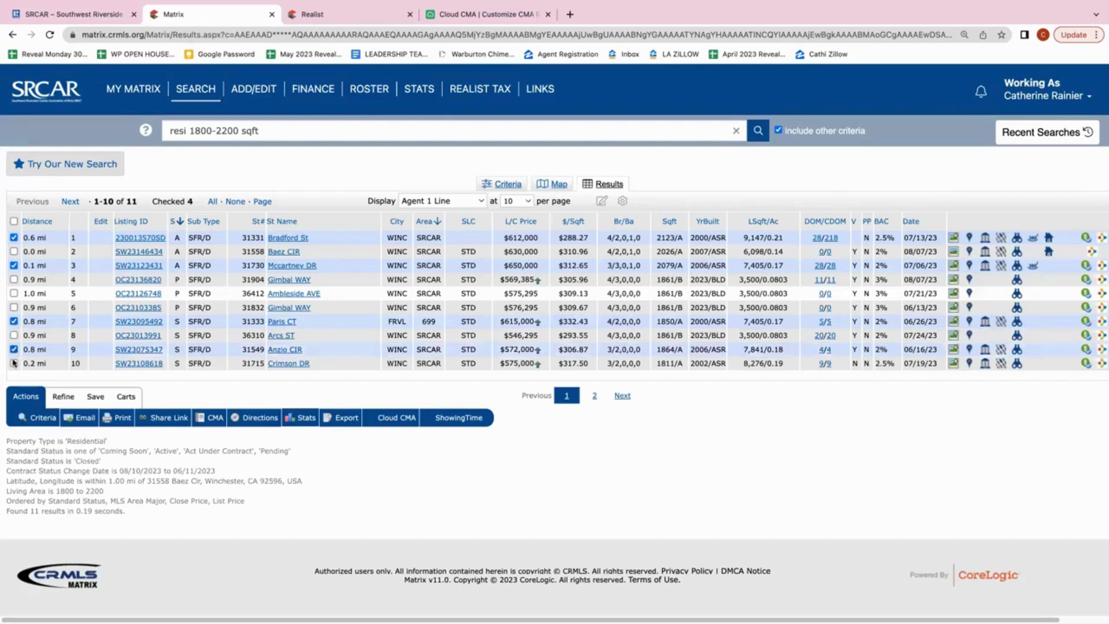
left_click(14, 364)
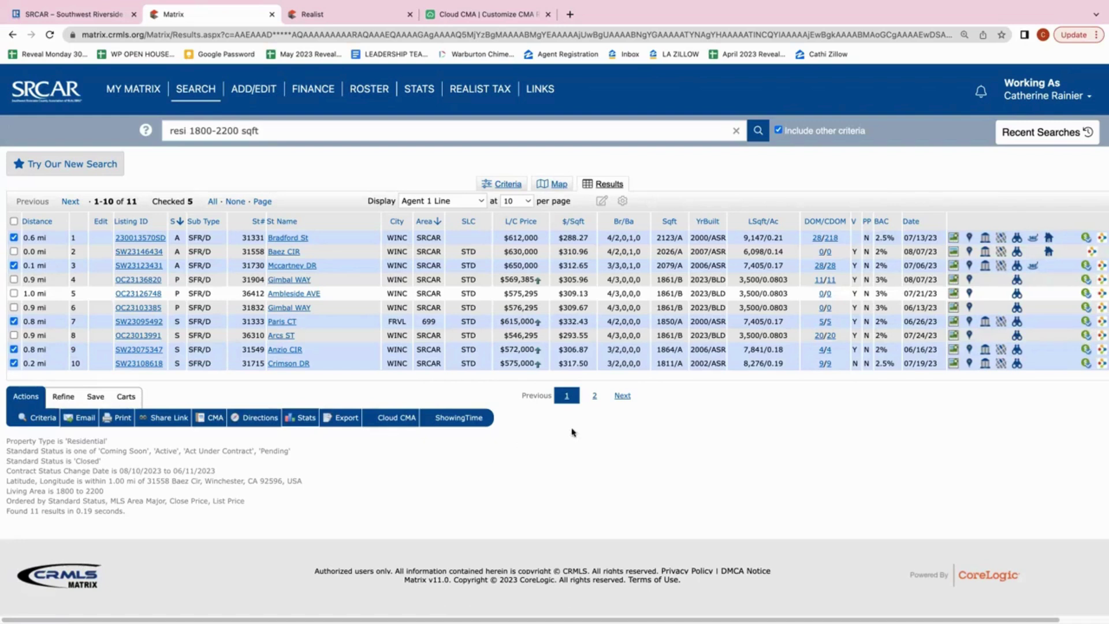
Show 25 results per page and also check the Rivera St listing
left_click(514, 201)
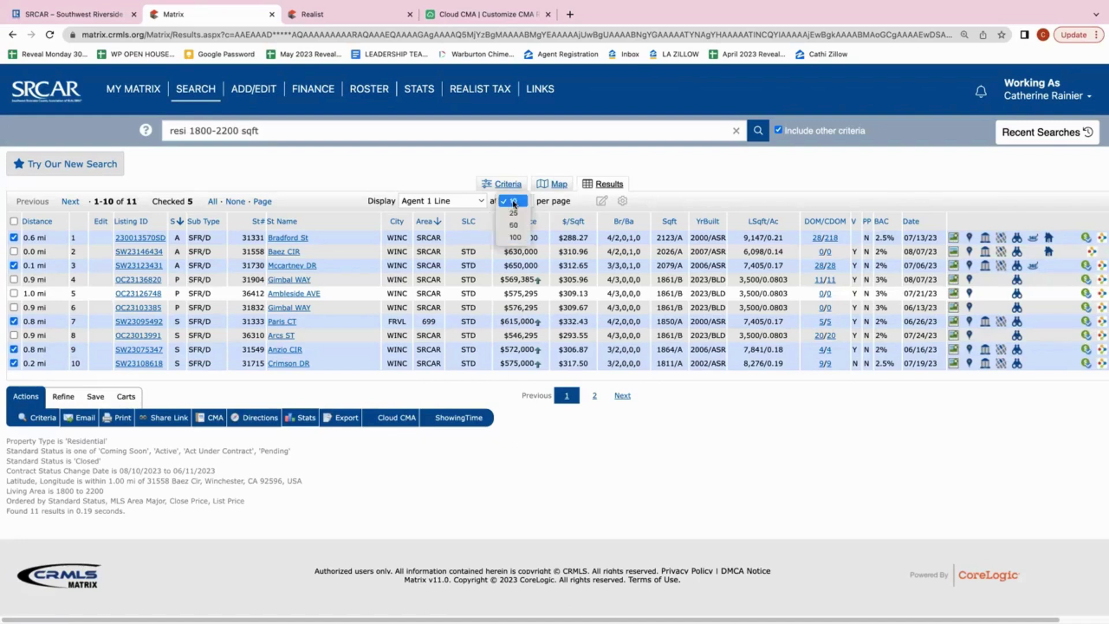
left_click(516, 214)
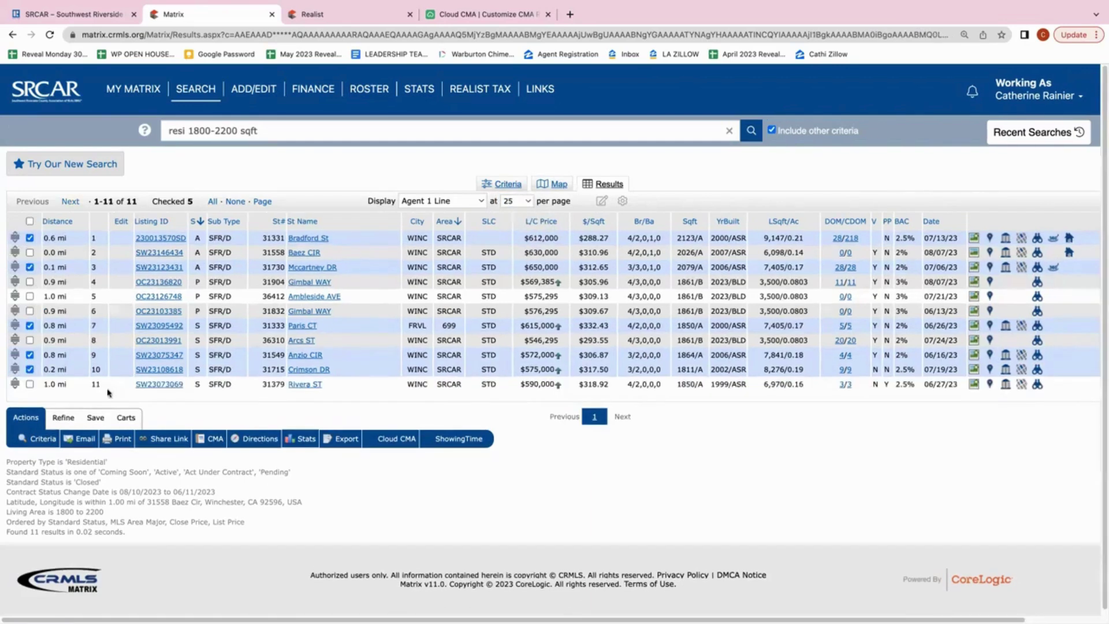
left_click(30, 385)
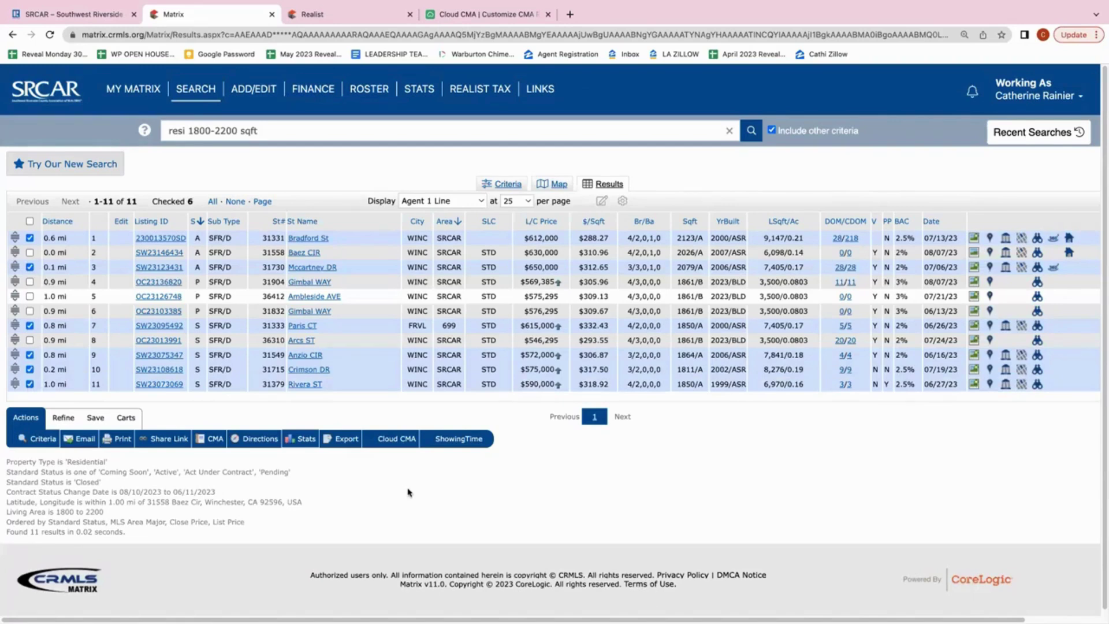
Send the checked listings to Cloud CMA and replace the New CMA prefix with the clients' names
left_click(392, 443)
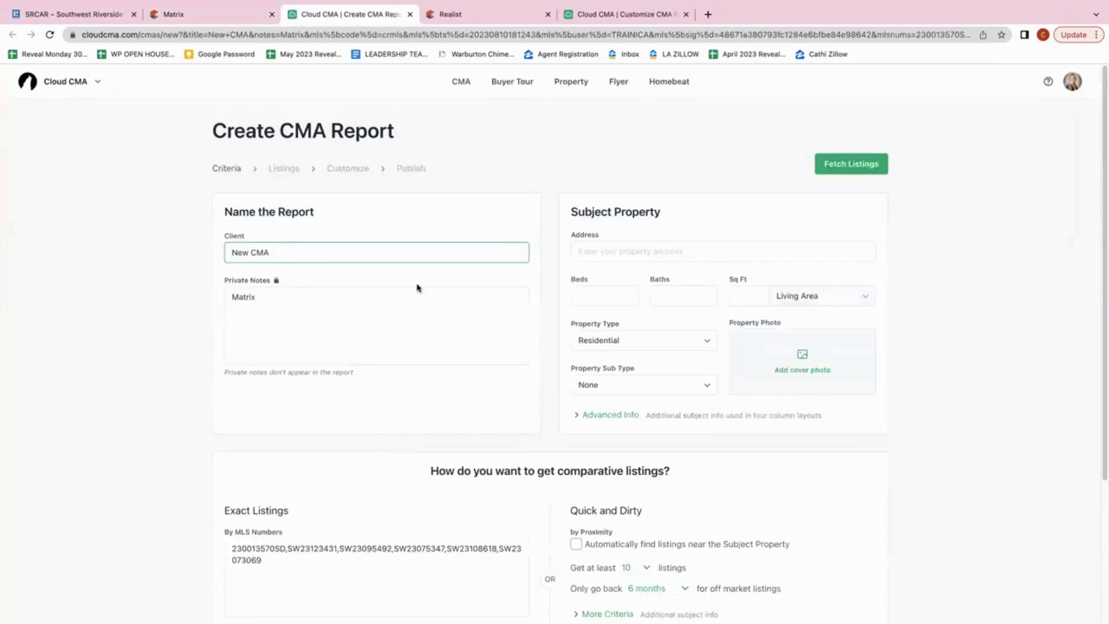
left_click(353, 257)
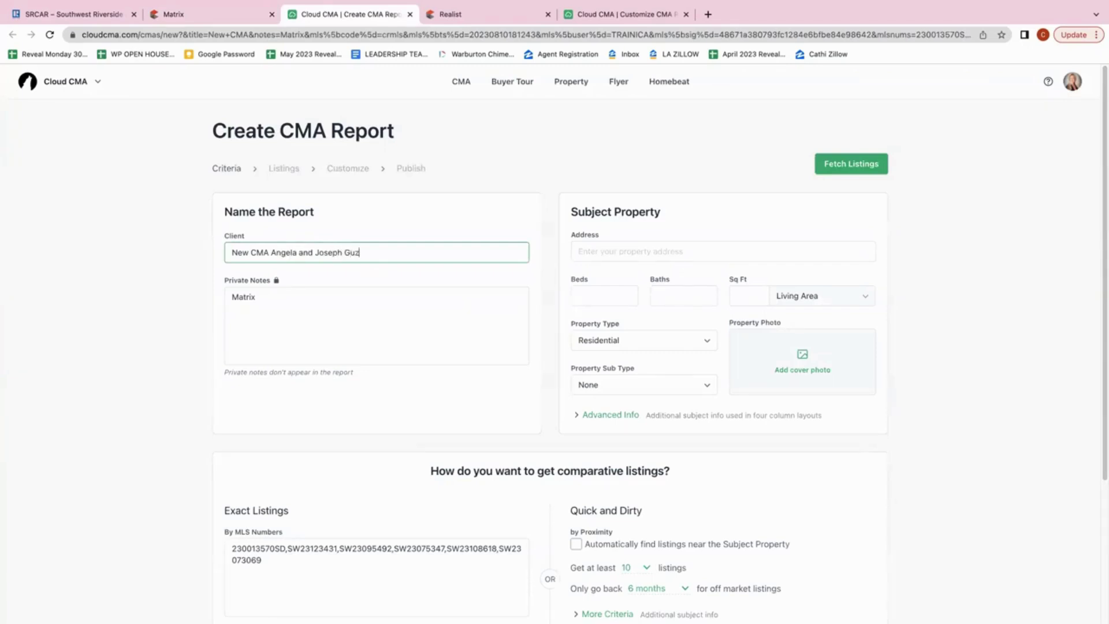
left_click(271, 252)
key("BackSpace")
key("BackSpace")
key("BackSpace")
key("BackSpace")
key("BackSpace")
key("BackSpace")
key("BackSpace")
key("BackSpace")
left_click(624, 257)
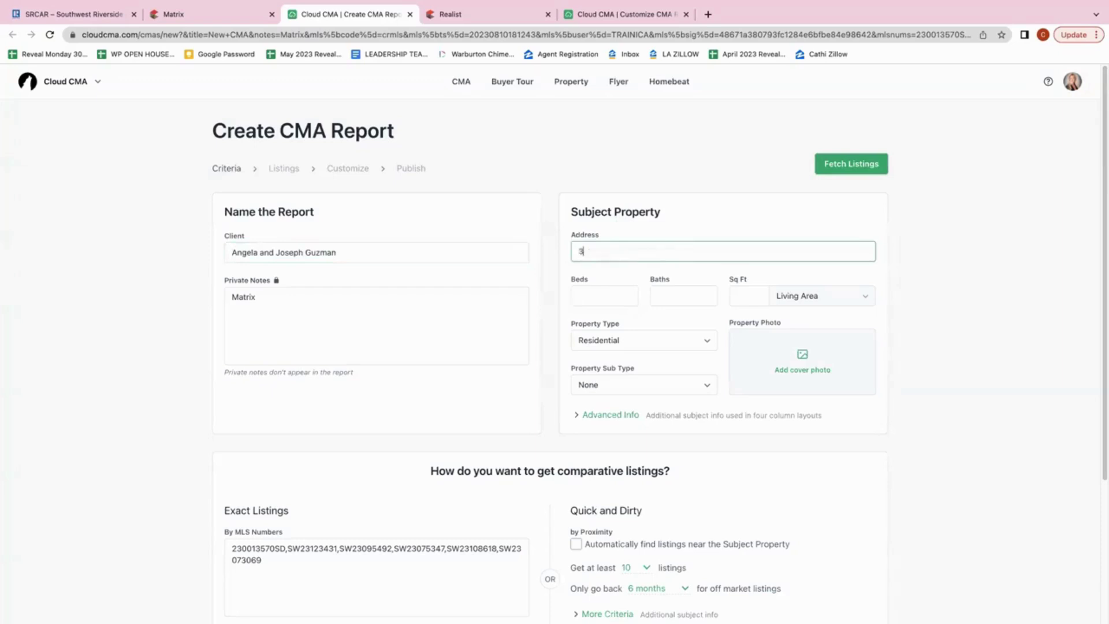
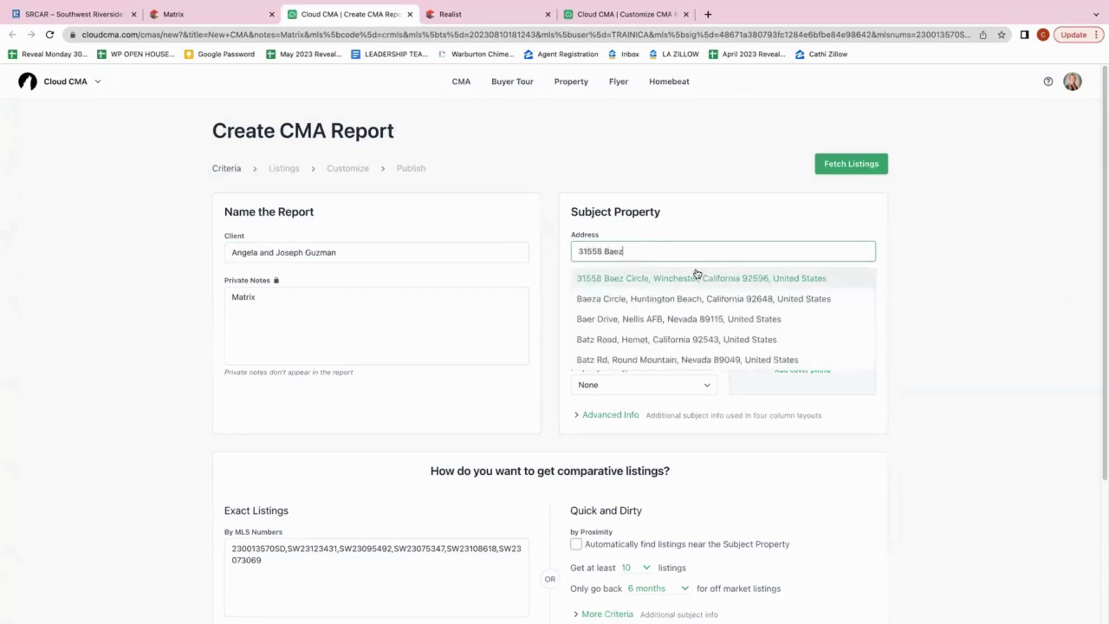
left_click(693, 280)
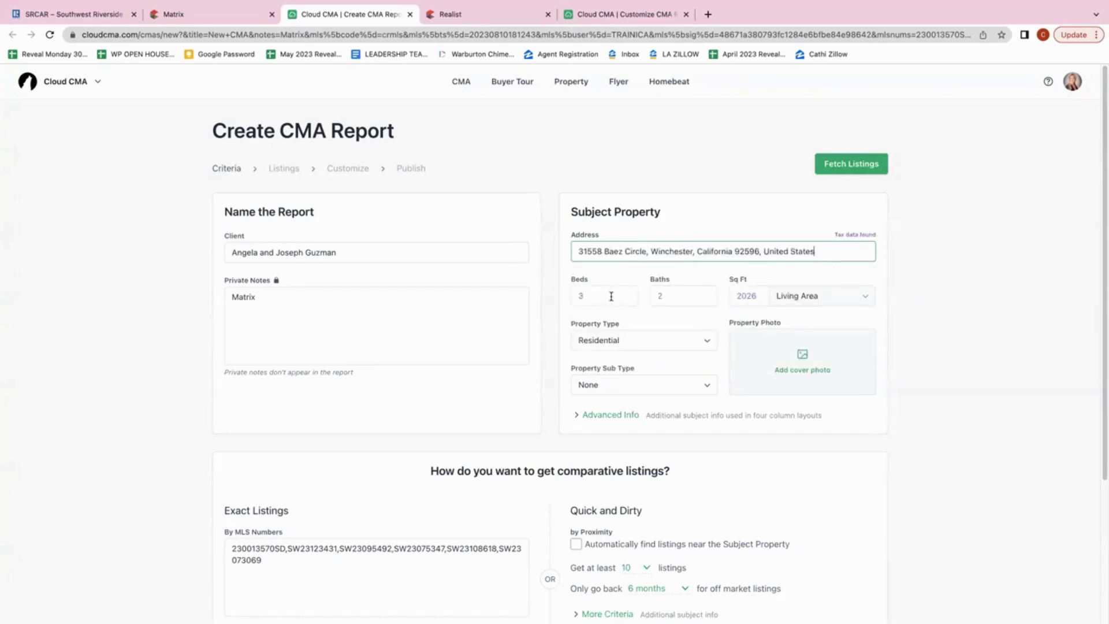
left_click(687, 296)
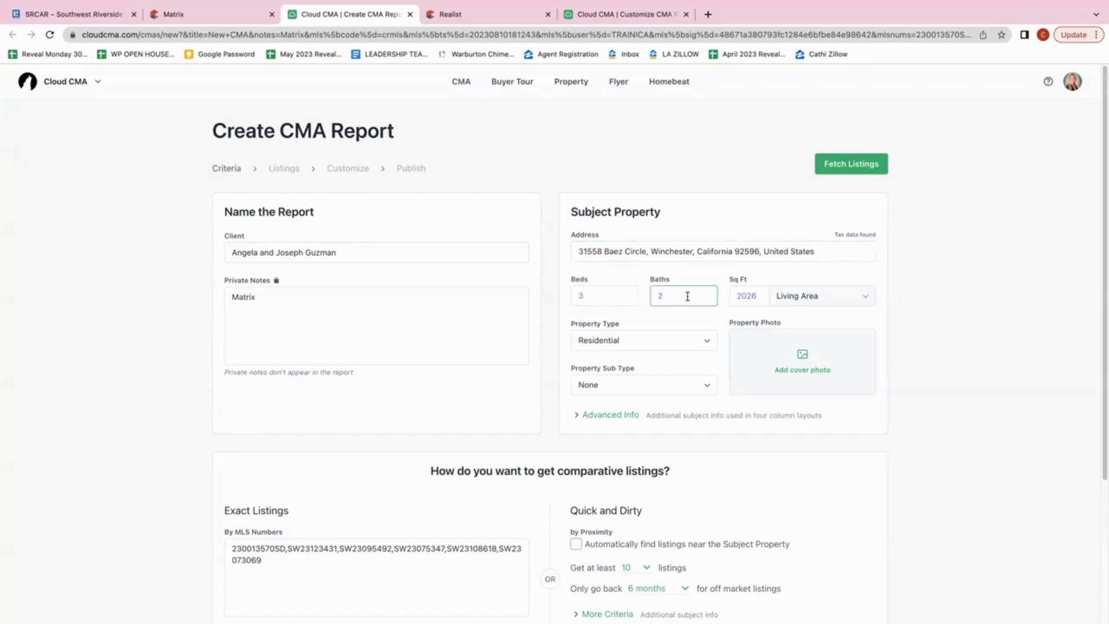
type("2.5")
left_click(558, 373)
Fetch the six comparables from their MLS numbers
scroll(558, 374, "down", 3)
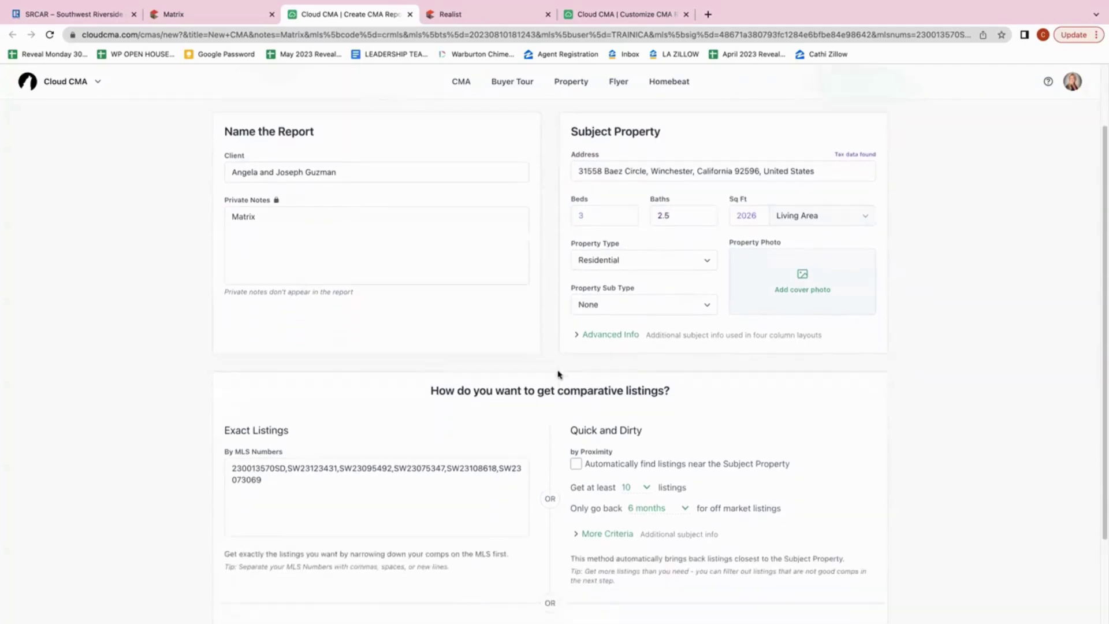
scroll(558, 374, "down", 1)
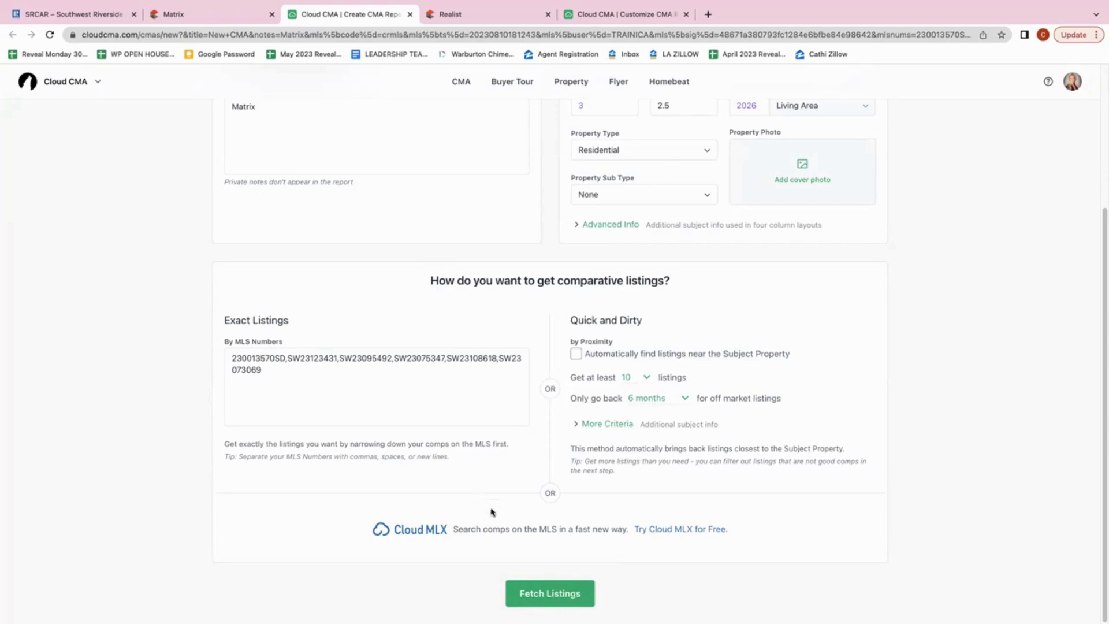
left_click(548, 594)
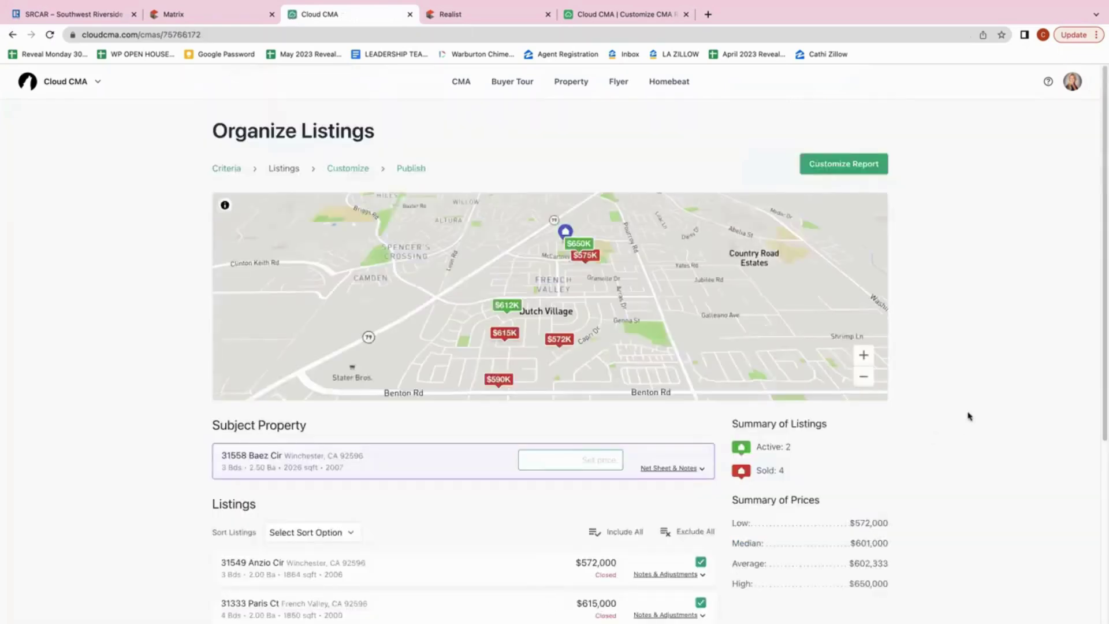
Scroll through the six included comparables, map and $602,333 average price summary
scroll(968, 415, "down", 1)
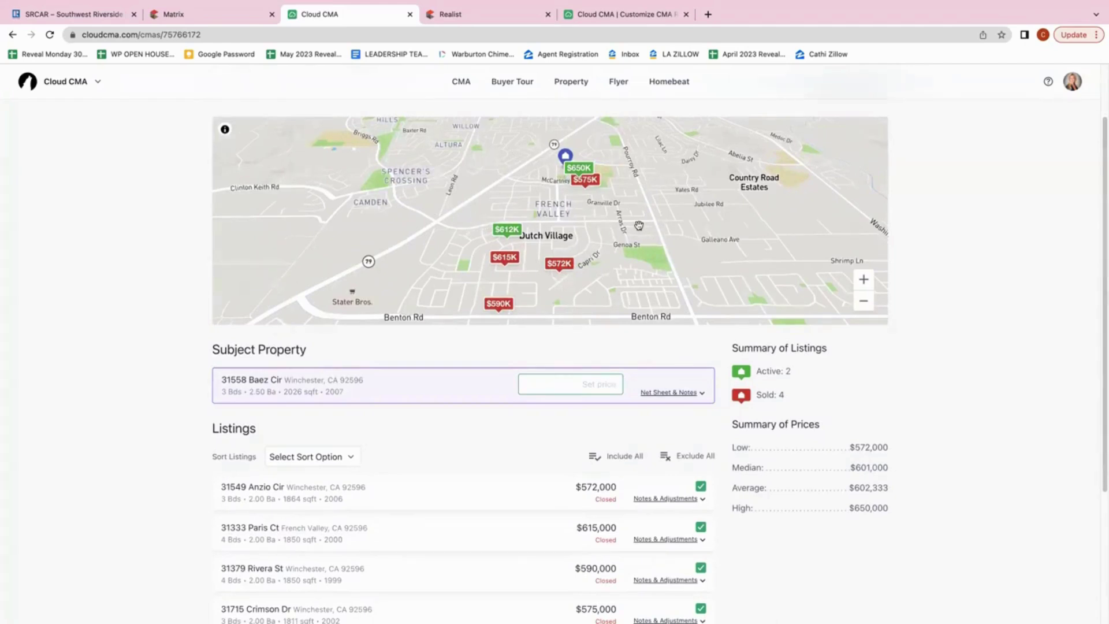
scroll(937, 268, "up", 1)
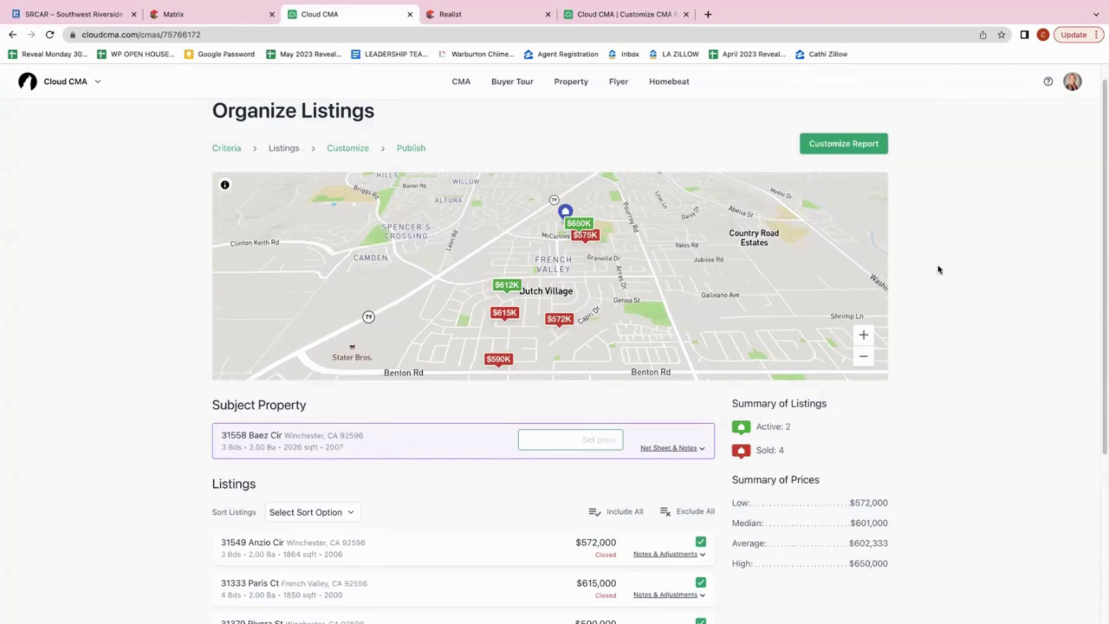
scroll(938, 270, "down", 1)
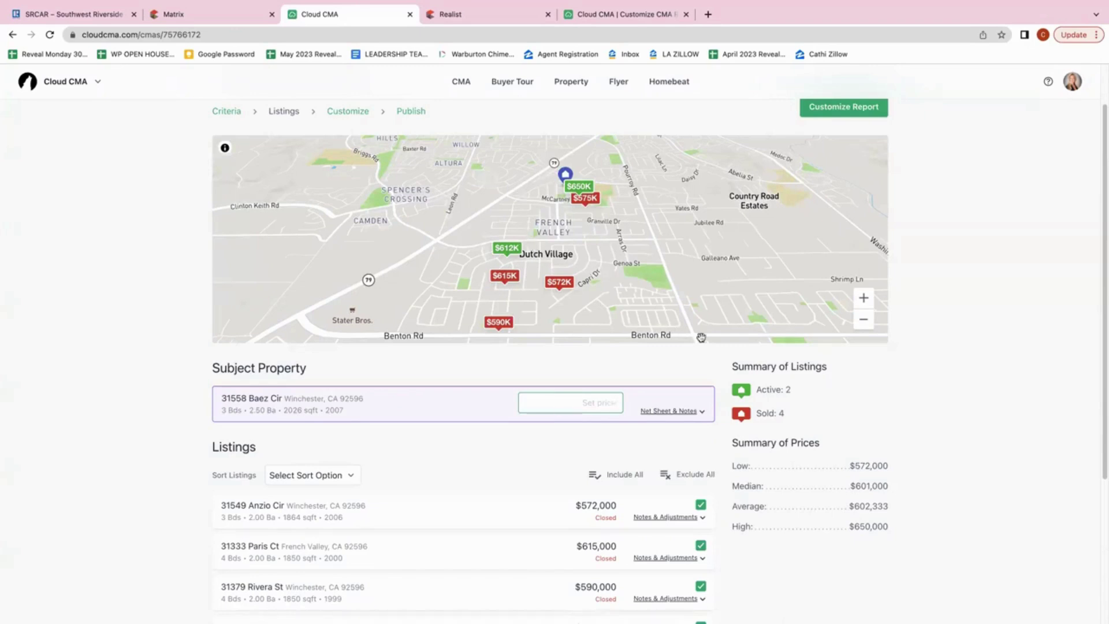
scroll(969, 403, "down", 2)
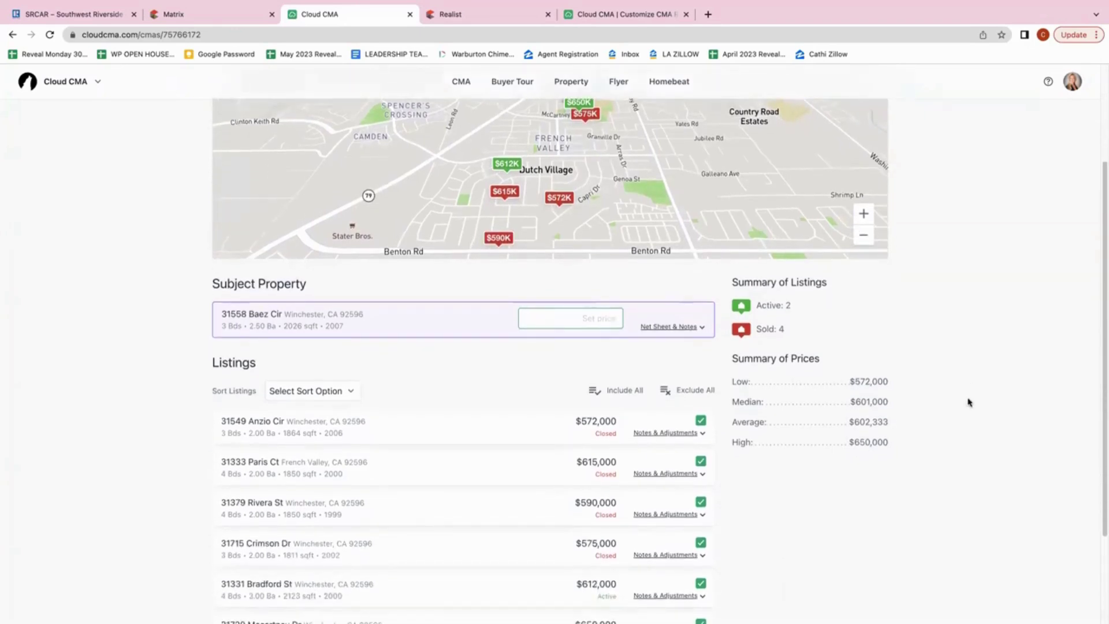
scroll(968, 403, "down", 3)
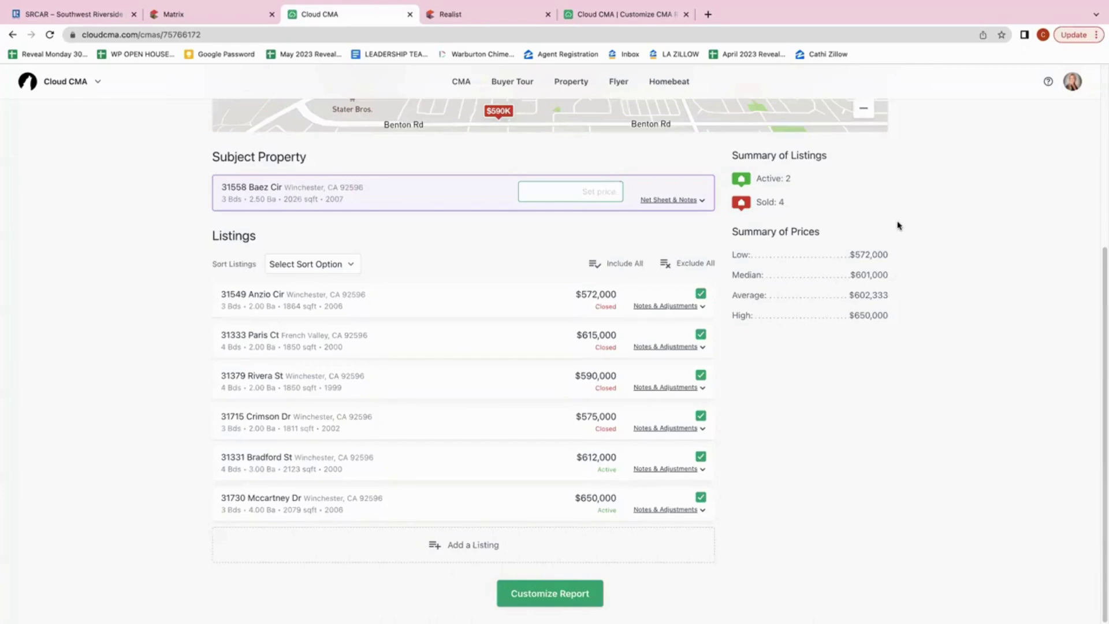
Proceed to Customize Report and scroll through its eight sections
left_click(556, 593)
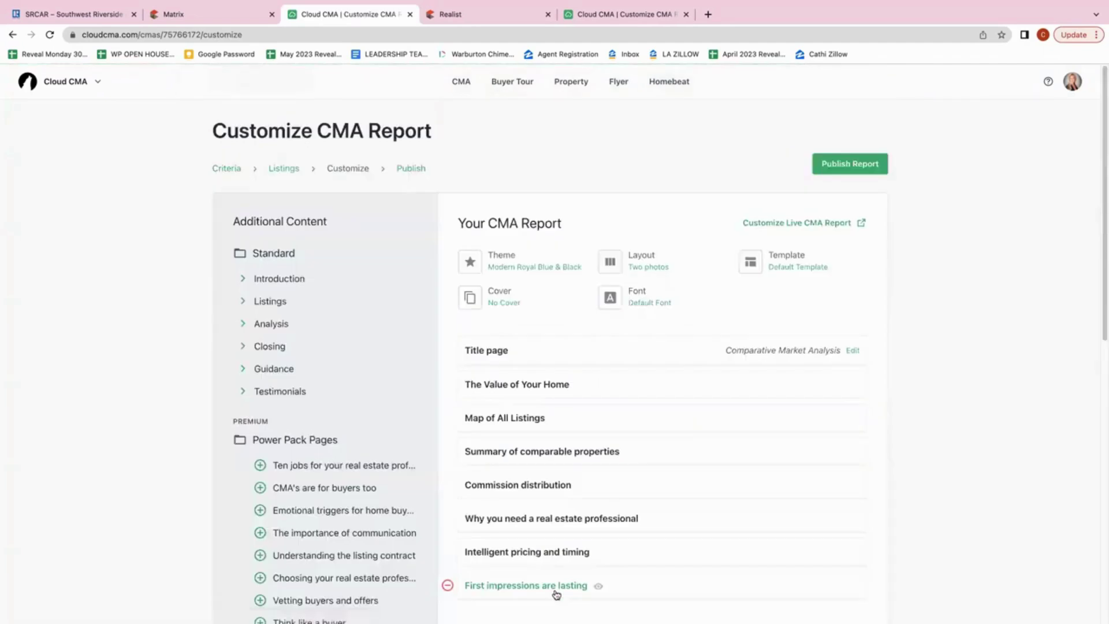
scroll(974, 417, "down", 1)
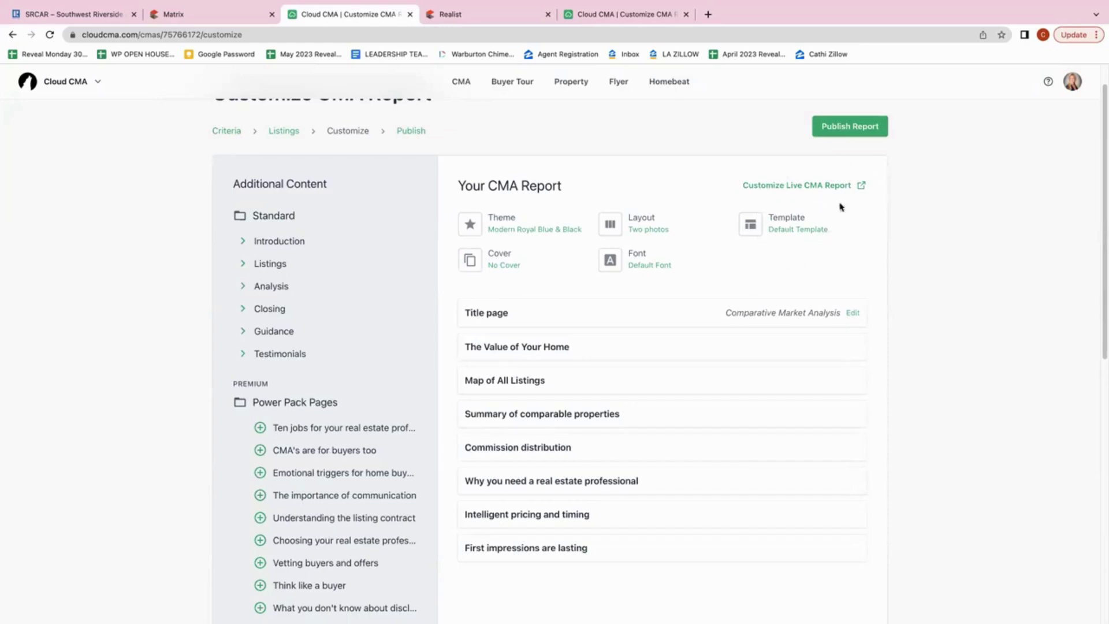
scroll(926, 296, "down", 1)
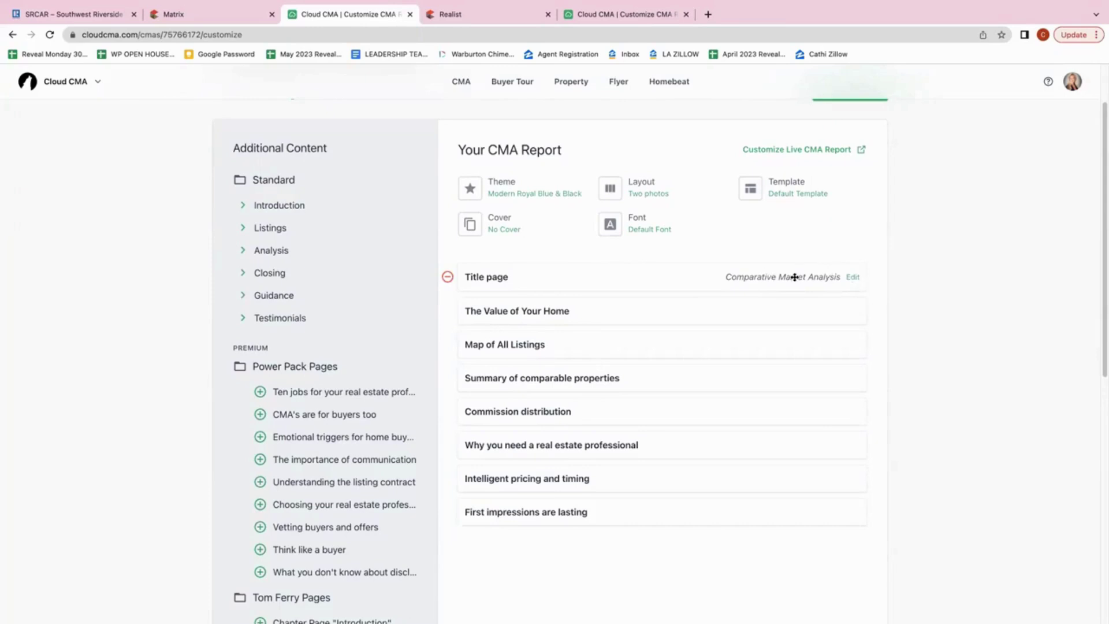
Replace the title page text Comparative Market Analysis with 'Pre-listing Package' and save it
left_click(853, 279)
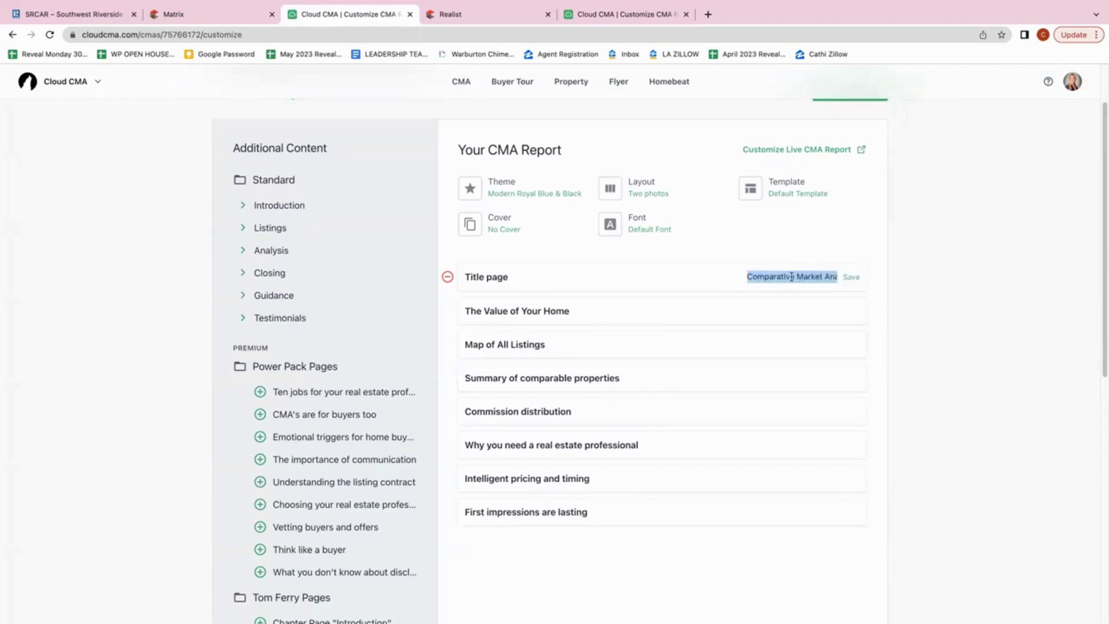
key("BackSpace")
type("P")
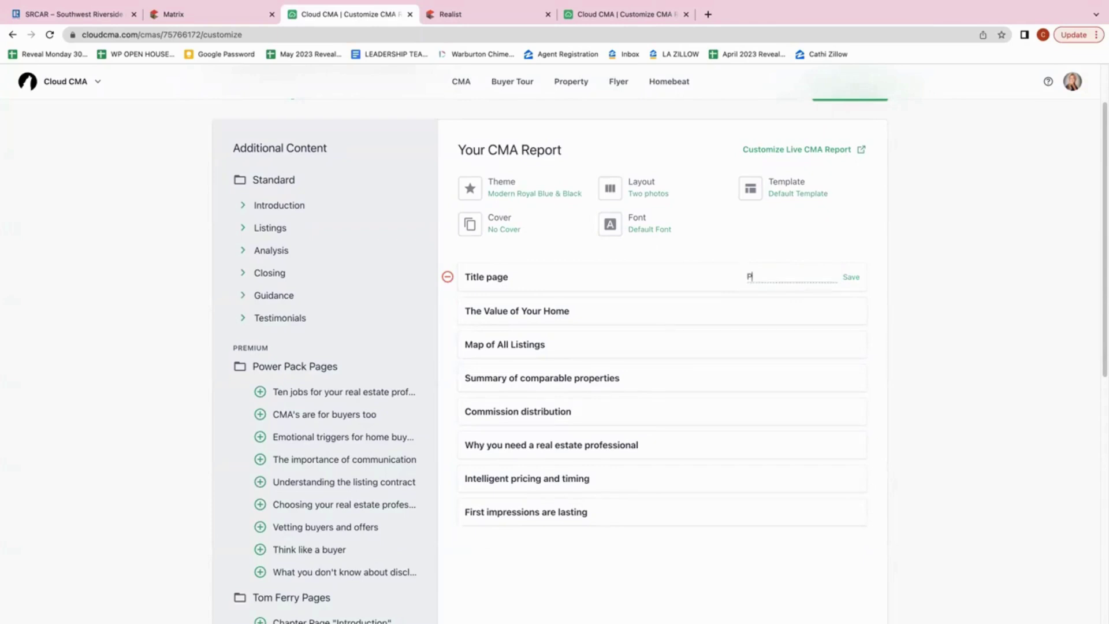
type("relisting Pack")
type("age")
left_click(759, 276)
type("-")
left_click(851, 277)
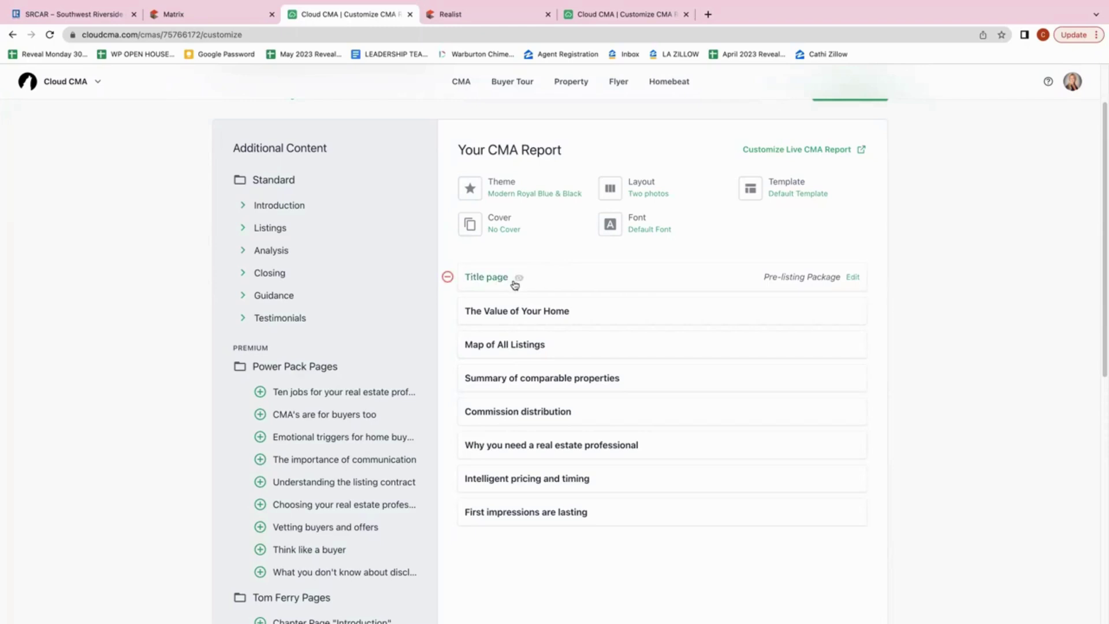
left_click(519, 280)
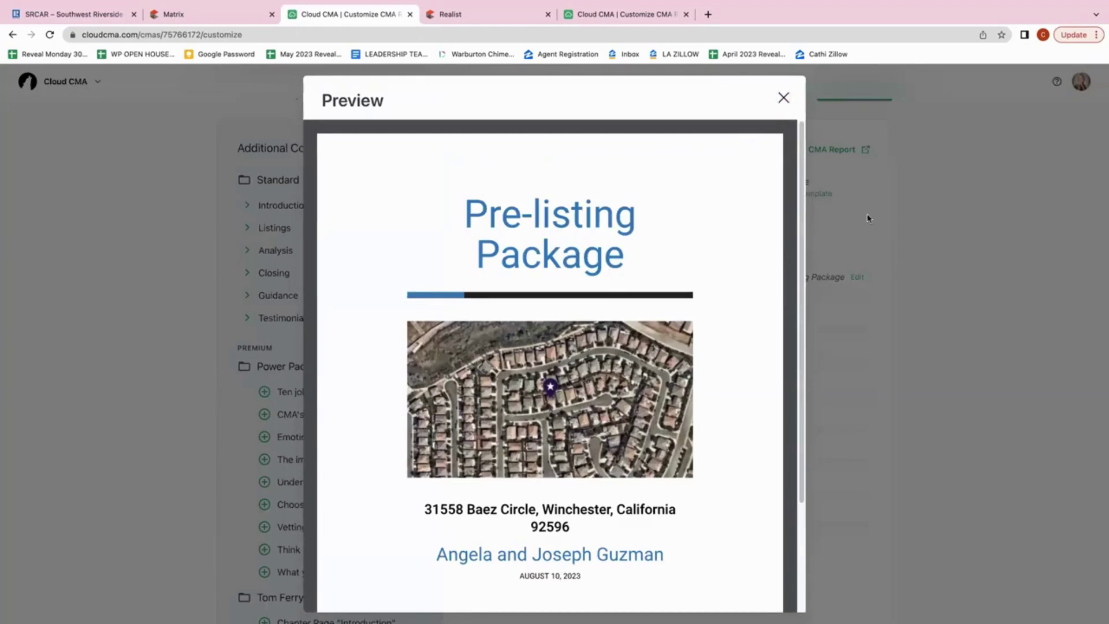
left_click(783, 98)
scroll(633, 272, "down", 1)
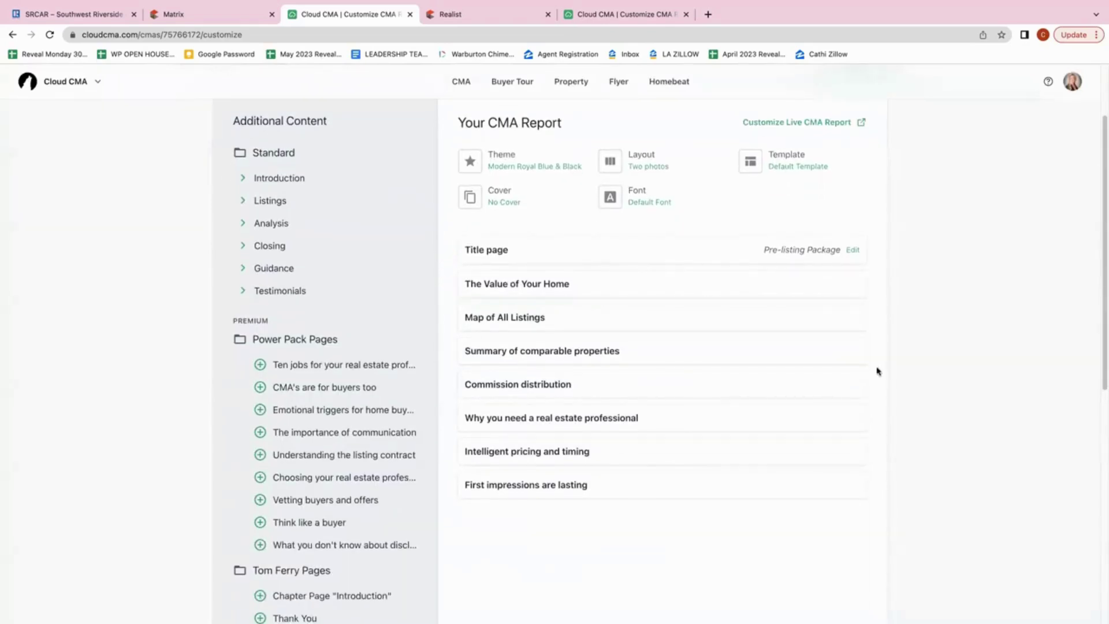
mouse_move(500, 245)
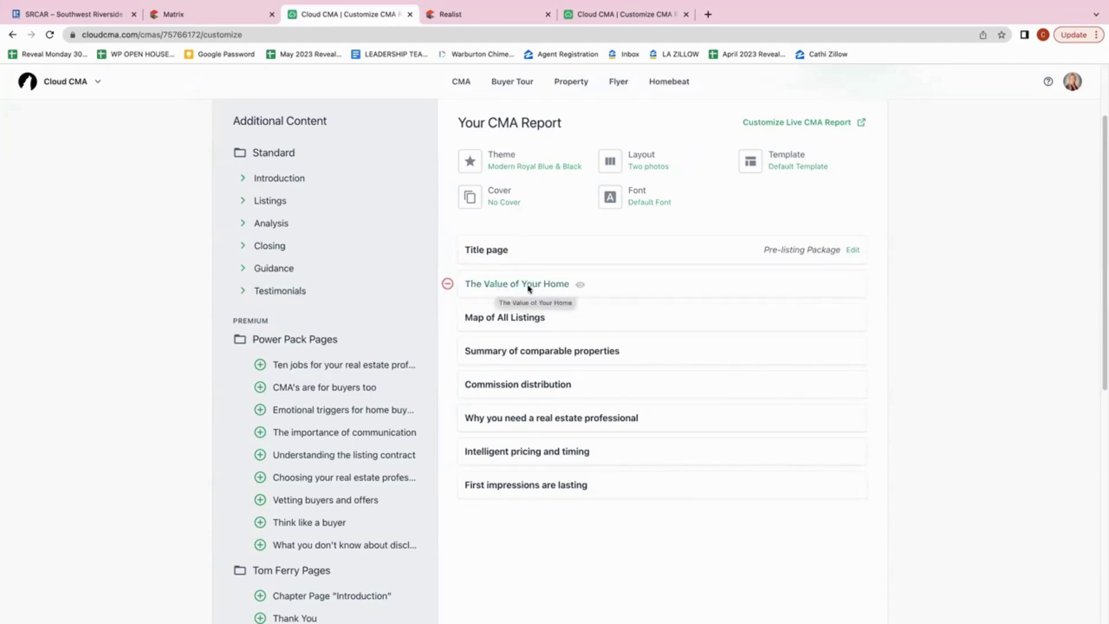
Preview The Value of Your Home page, then scroll through the title page preview
left_click(580, 286)
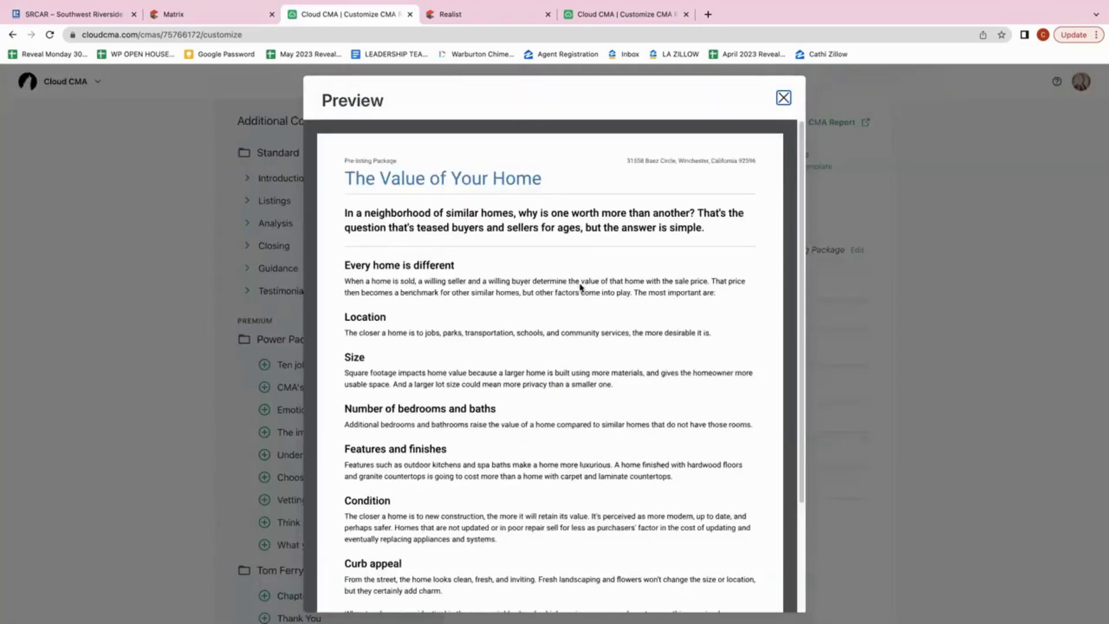
scroll(580, 285, "down", 1)
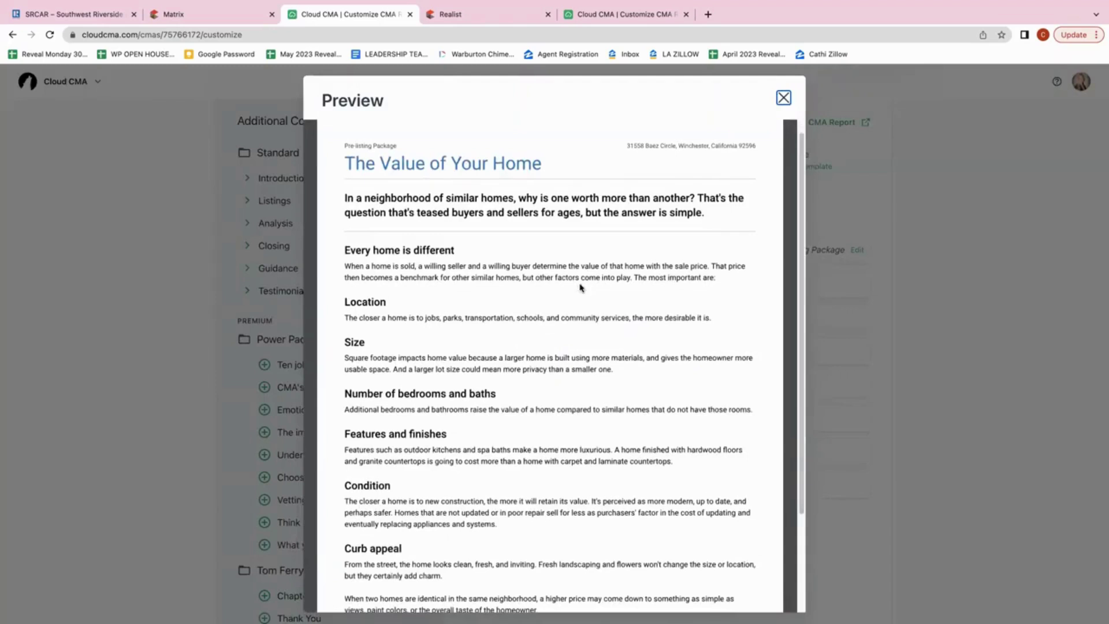
left_click(783, 98)
left_click(519, 256)
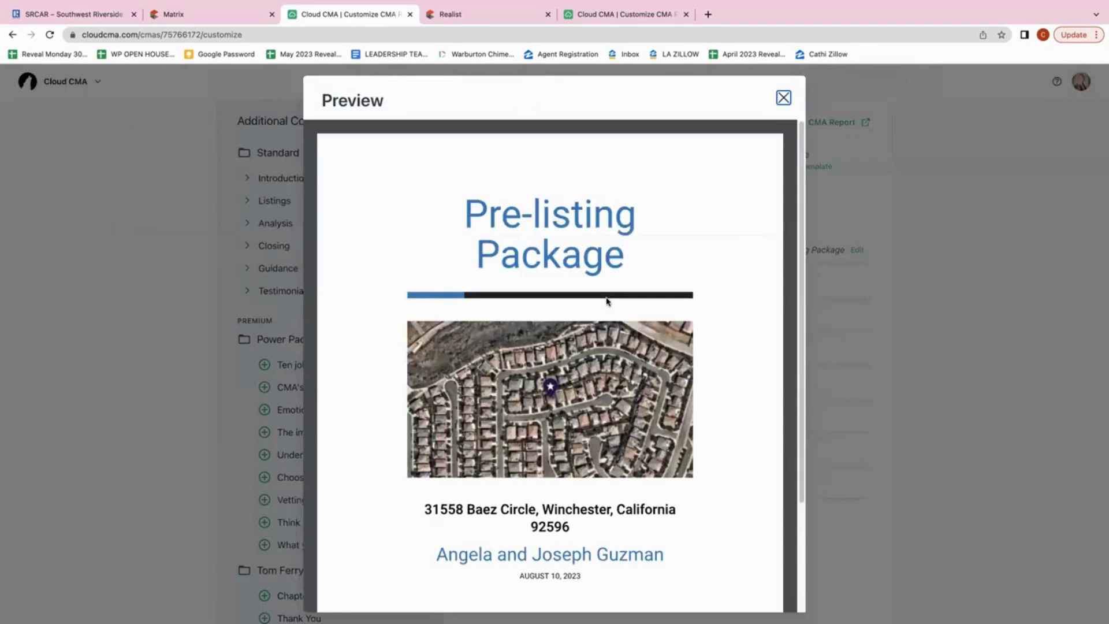
scroll(606, 301, "down", 5)
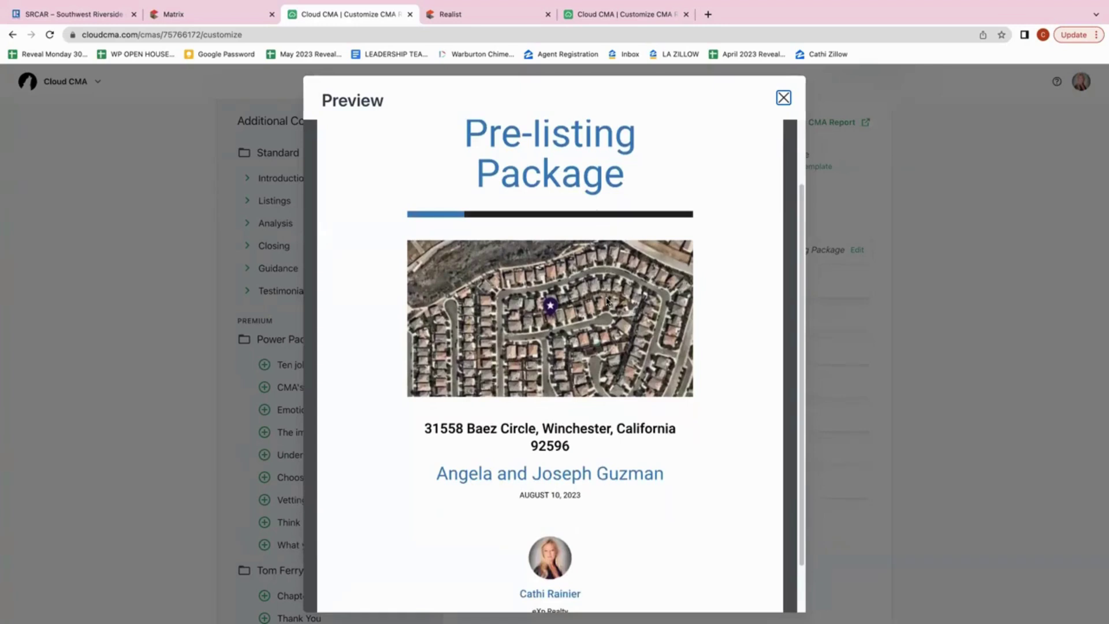
scroll(606, 301, "down", 3)
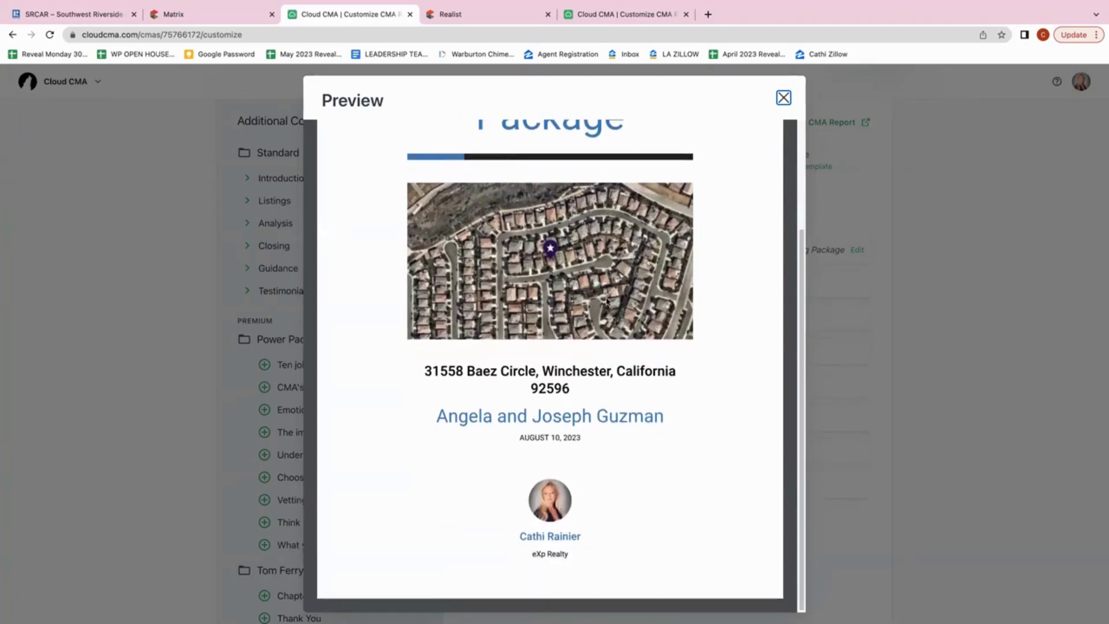
scroll(607, 301, "up", 7)
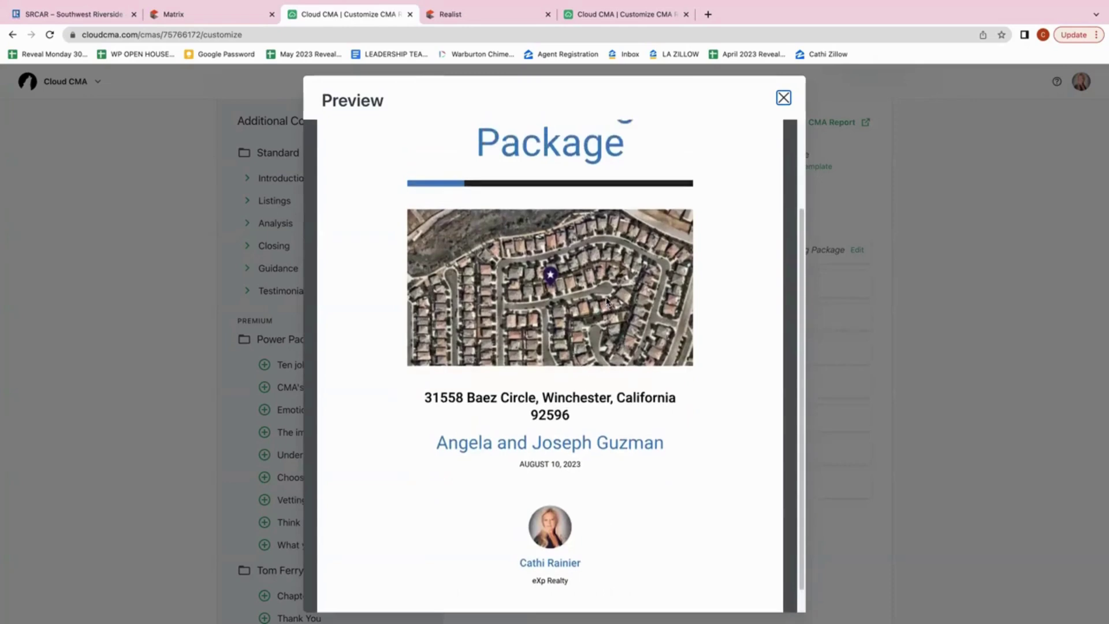
scroll(606, 301, "down", 5)
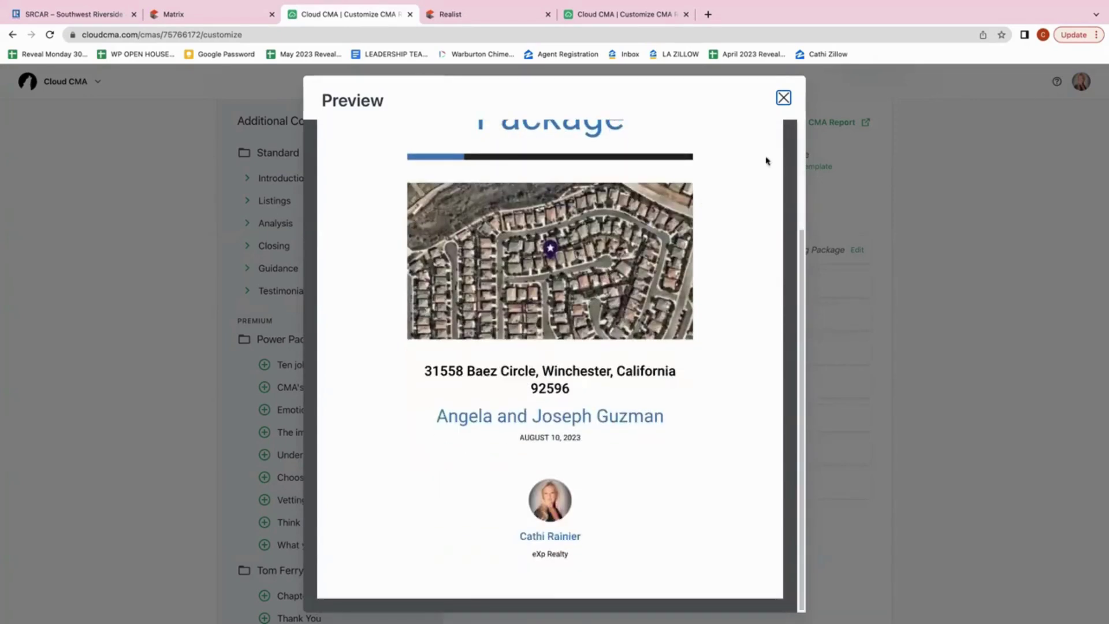
left_click(784, 98)
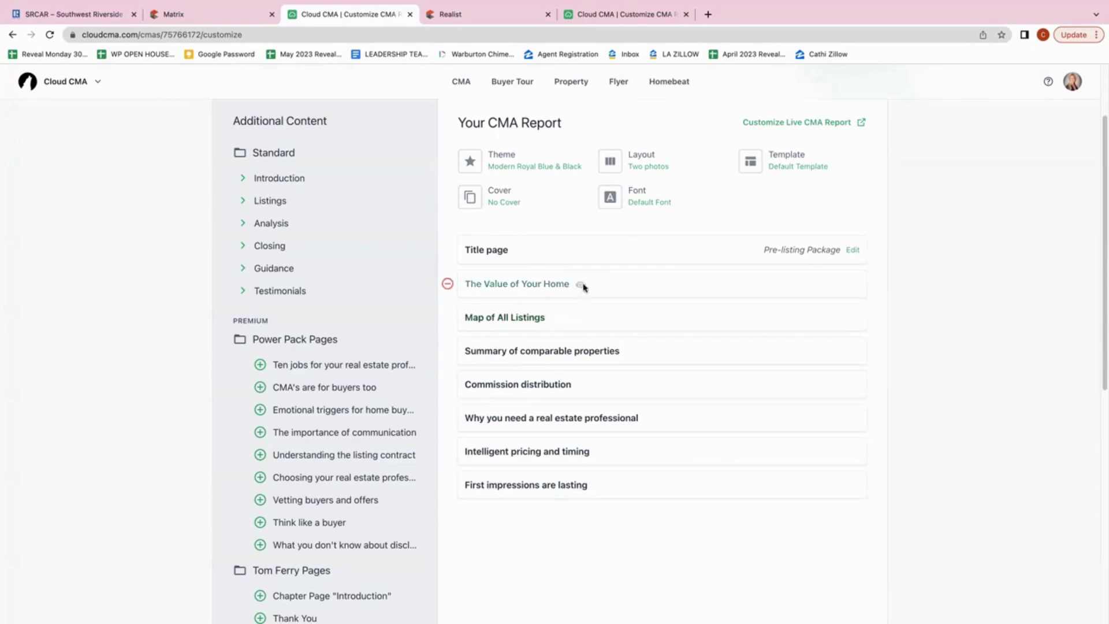
Scroll through The Value of Your Home page preview again
left_click(582, 287)
scroll(583, 287, "down", 2)
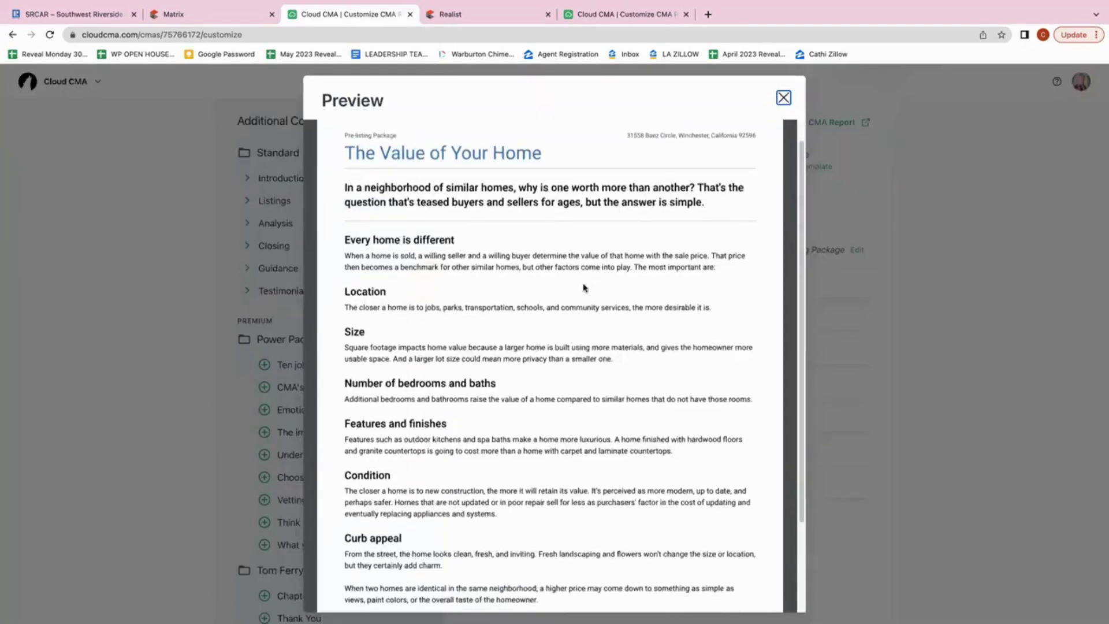
scroll(583, 287, "down", 3)
scroll(585, 288, "down", 1)
scroll(558, 360, "up", 5)
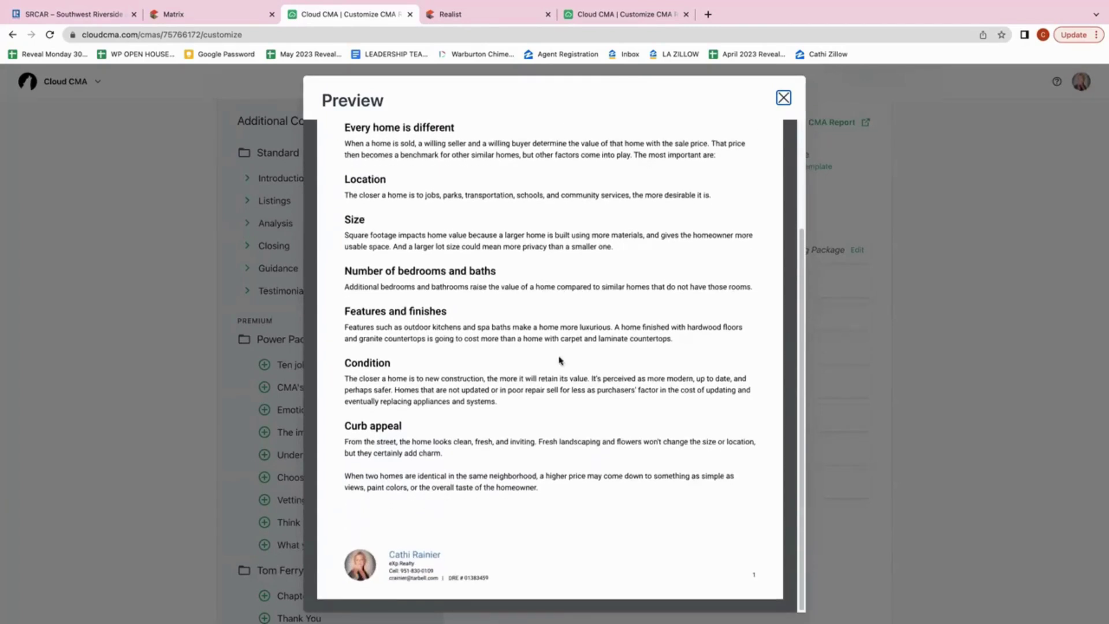
left_click(784, 99)
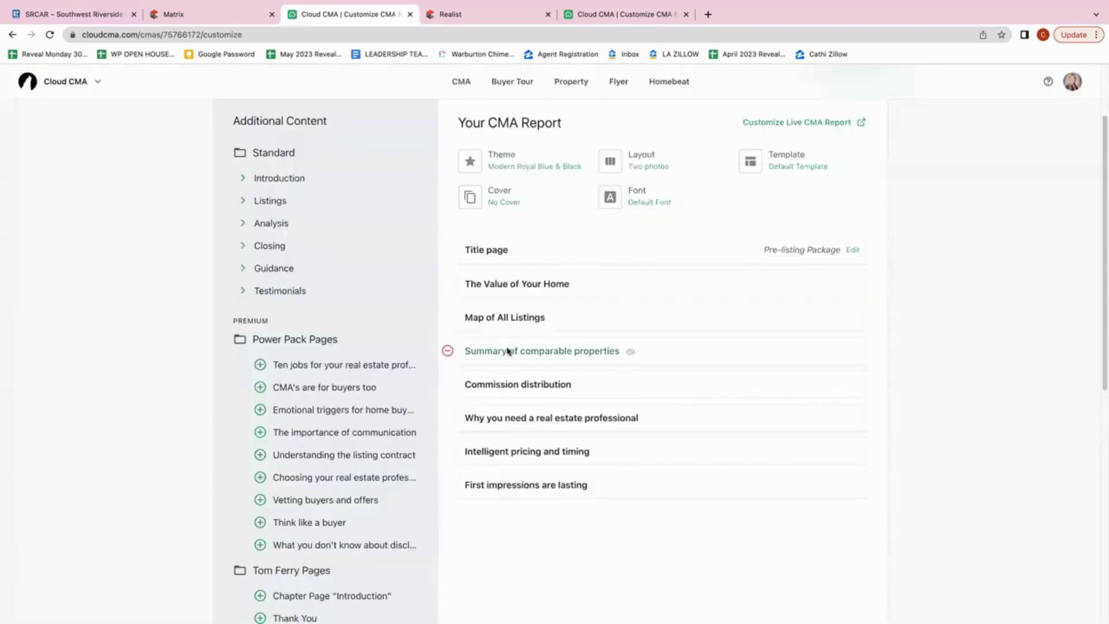
Review the Map of All Listings preview showing the subject and six comparables
left_click(556, 321)
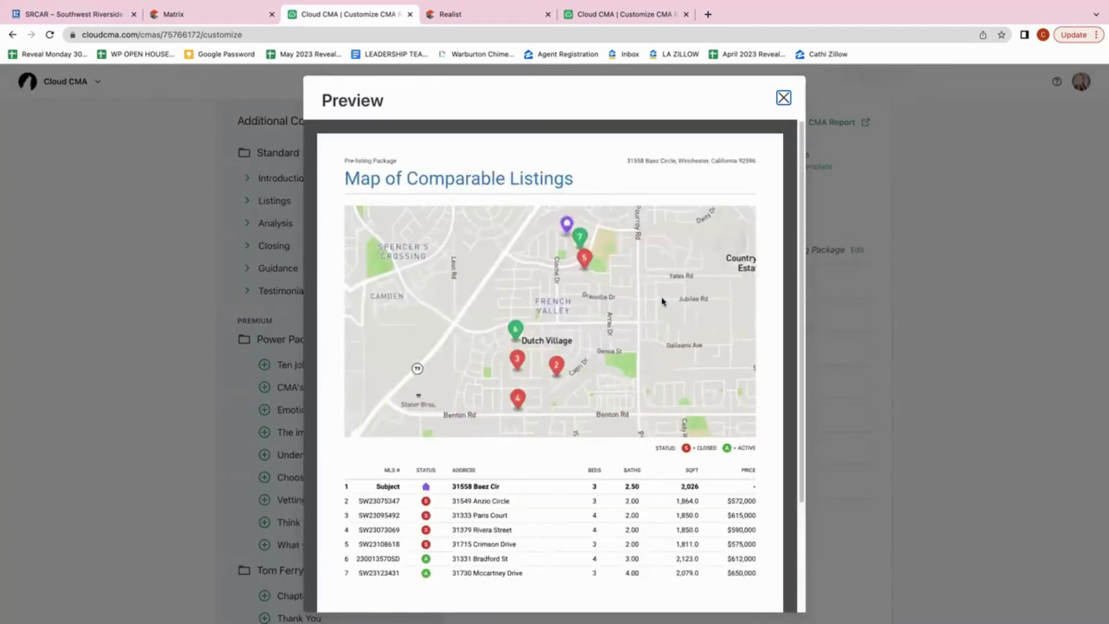
scroll(662, 301, "down", 2)
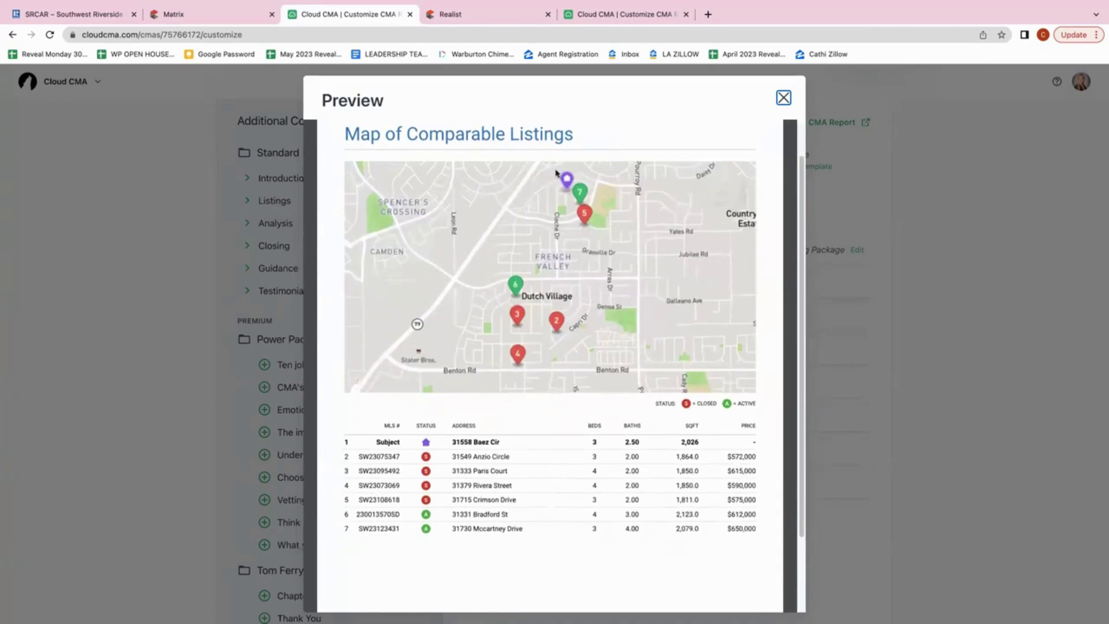
scroll(649, 349, "down", 1)
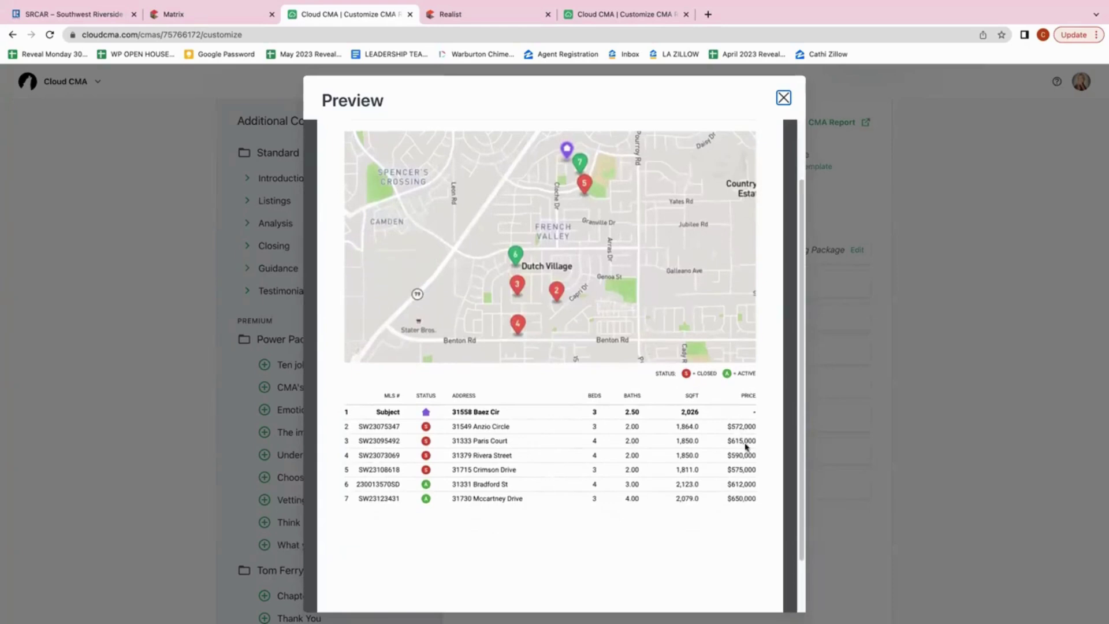
scroll(742, 514, "down", 2)
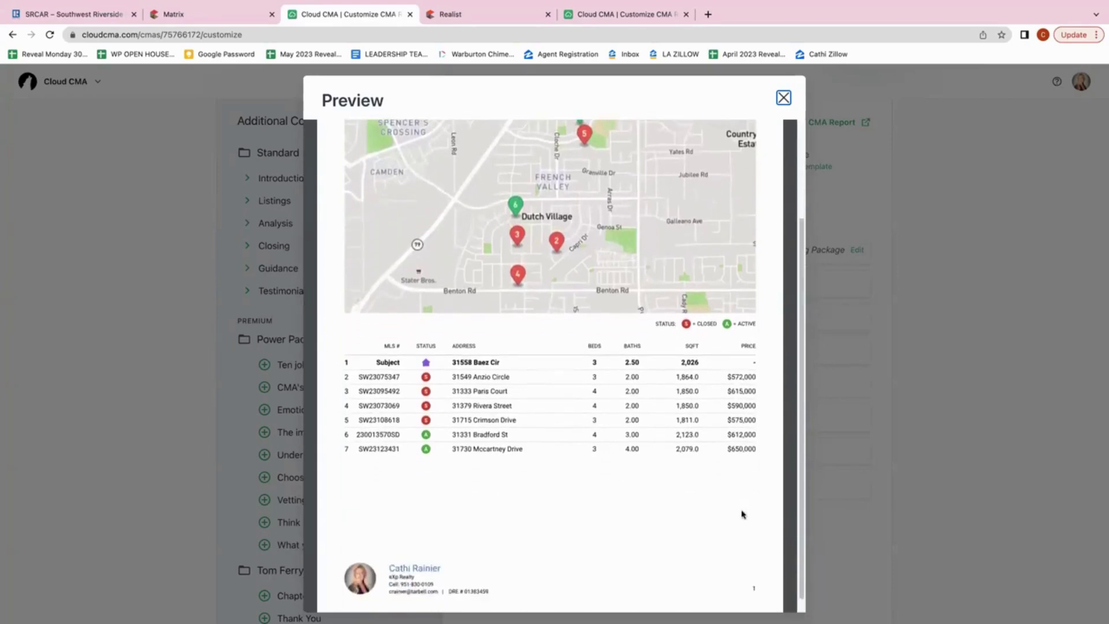
scroll(742, 514, "up", 3)
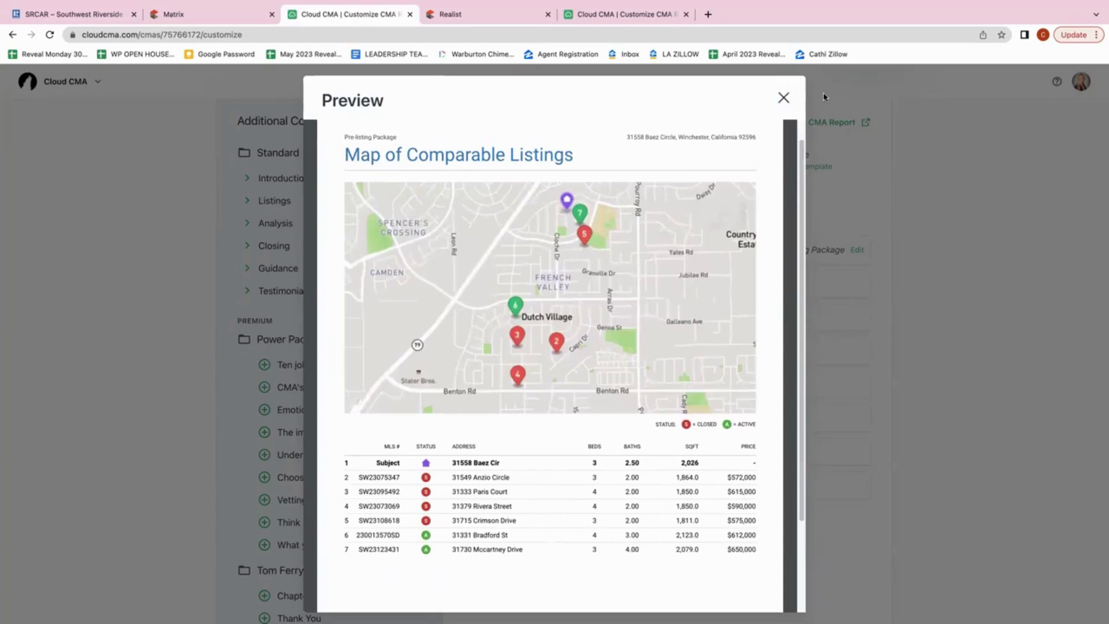
left_click(783, 97)
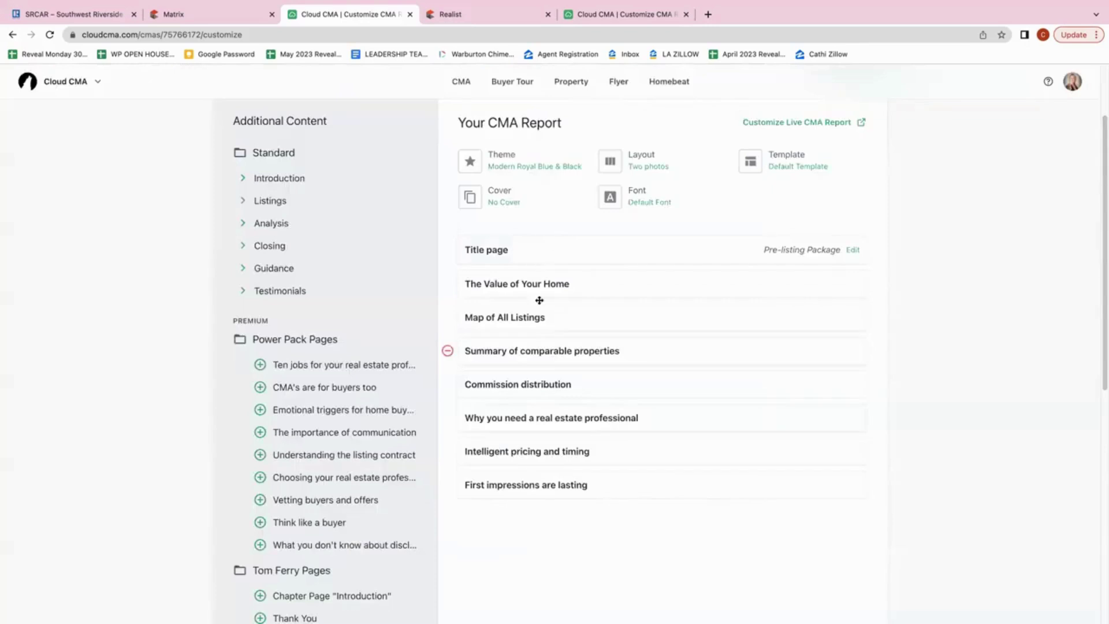
left_click(630, 352)
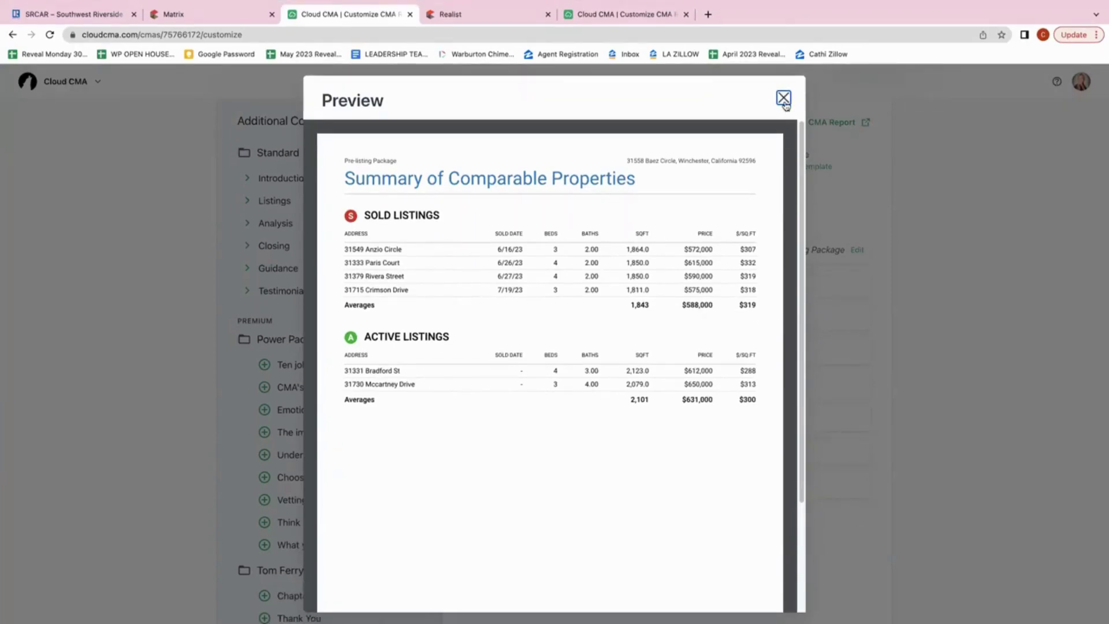
left_click(783, 99)
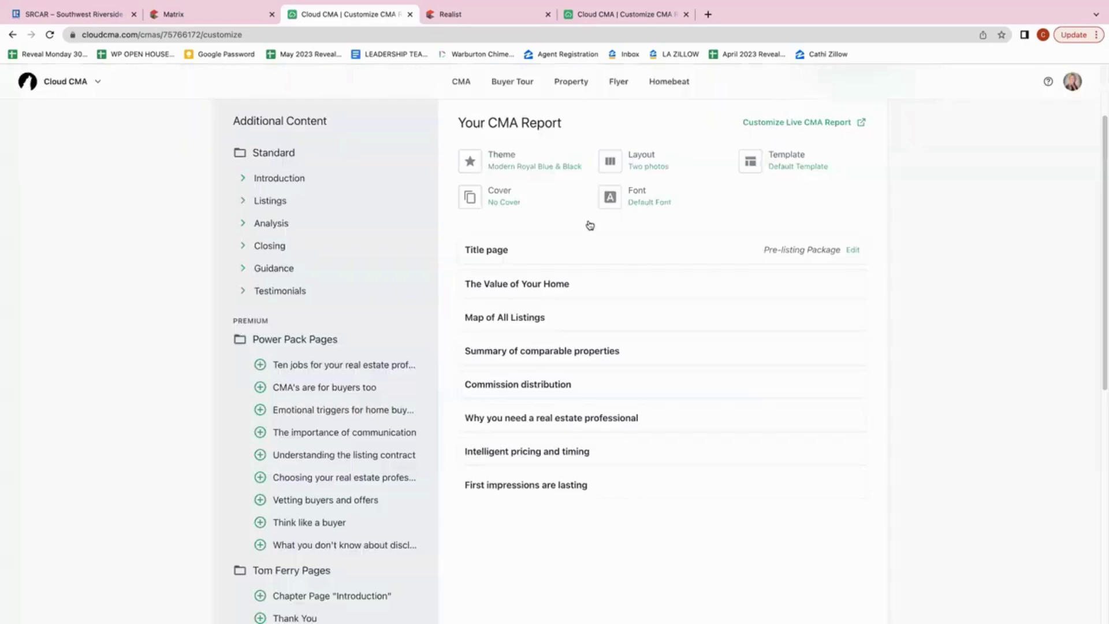
left_click(582, 386)
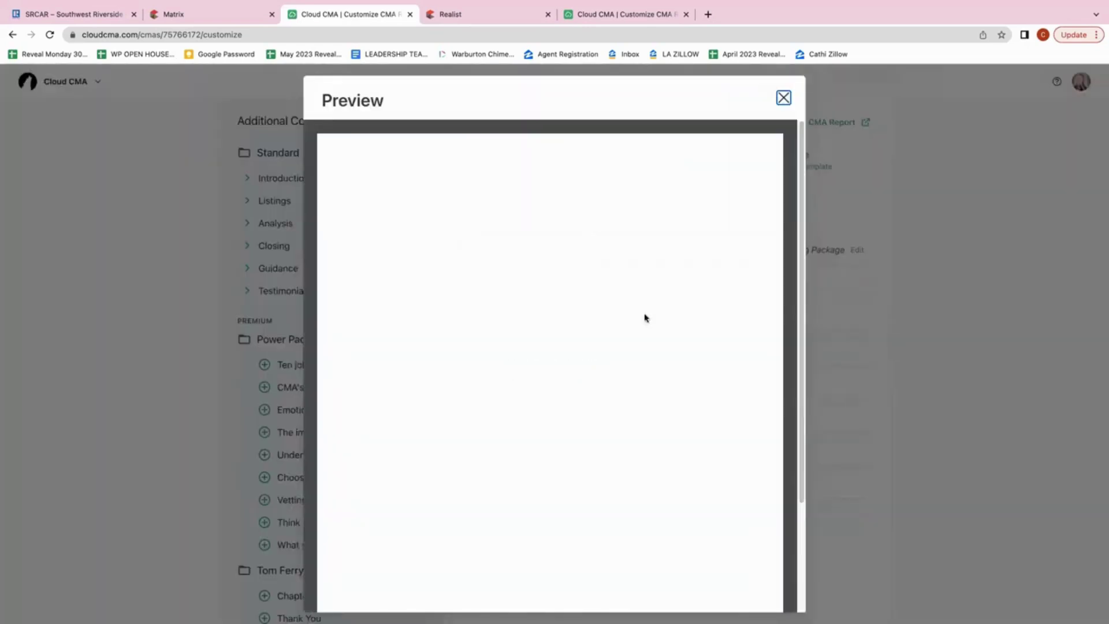
scroll(645, 317, "down", 1)
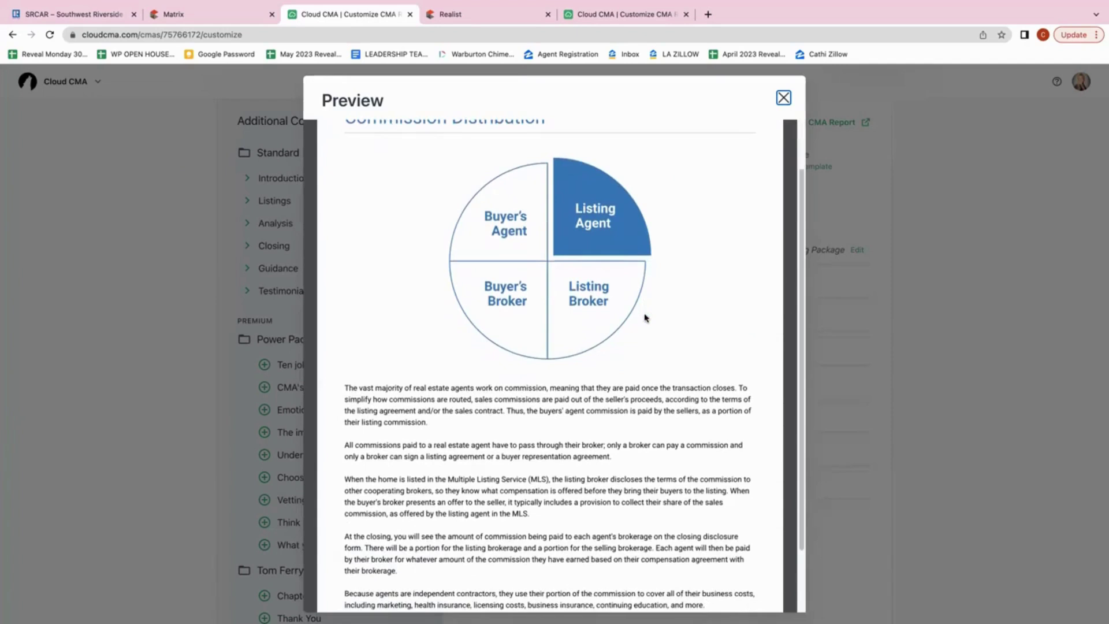
scroll(645, 317, "down", 1)
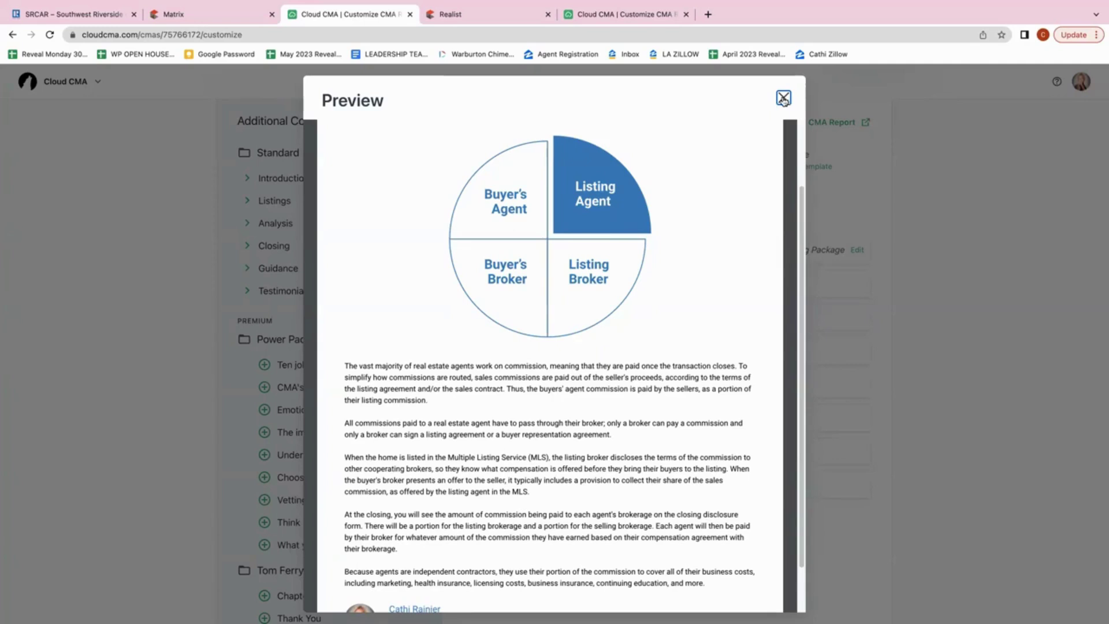
left_click(783, 99)
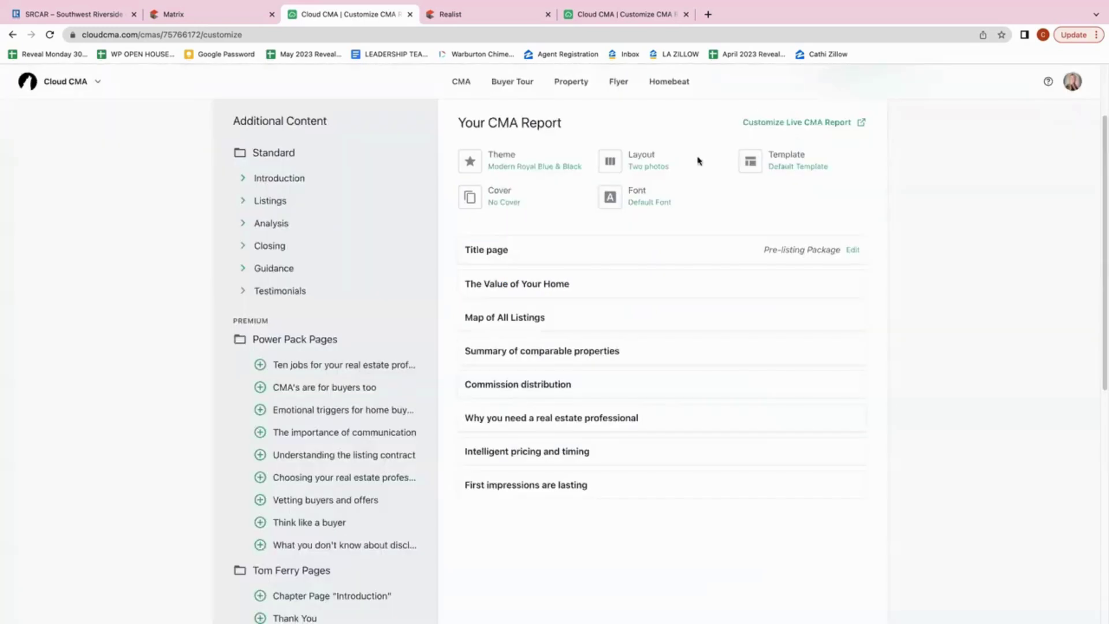
left_click(649, 421)
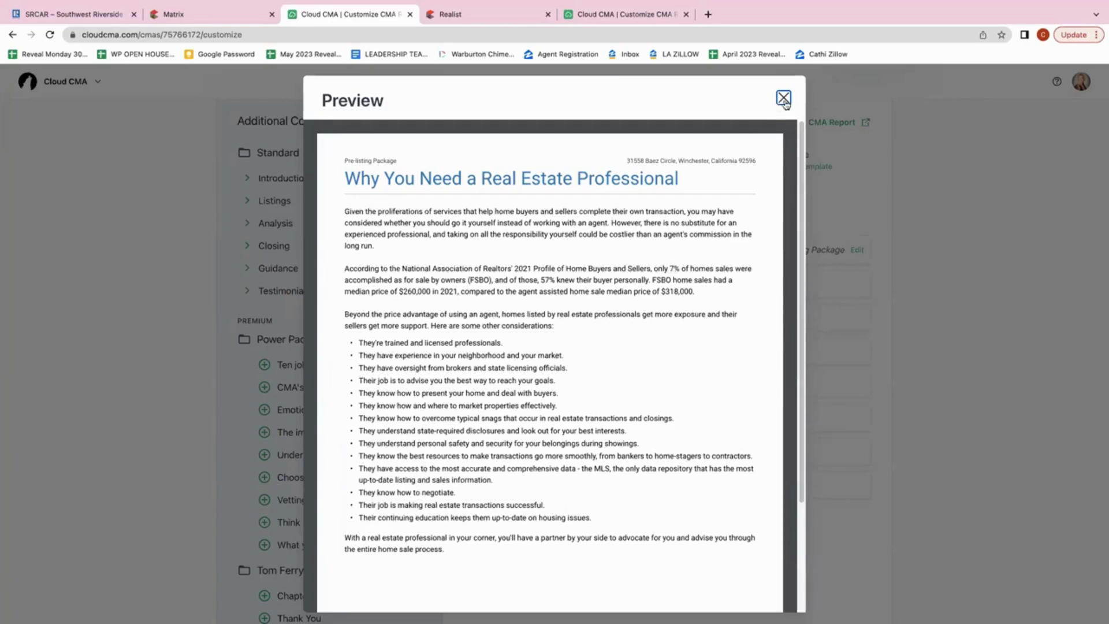
left_click(783, 98)
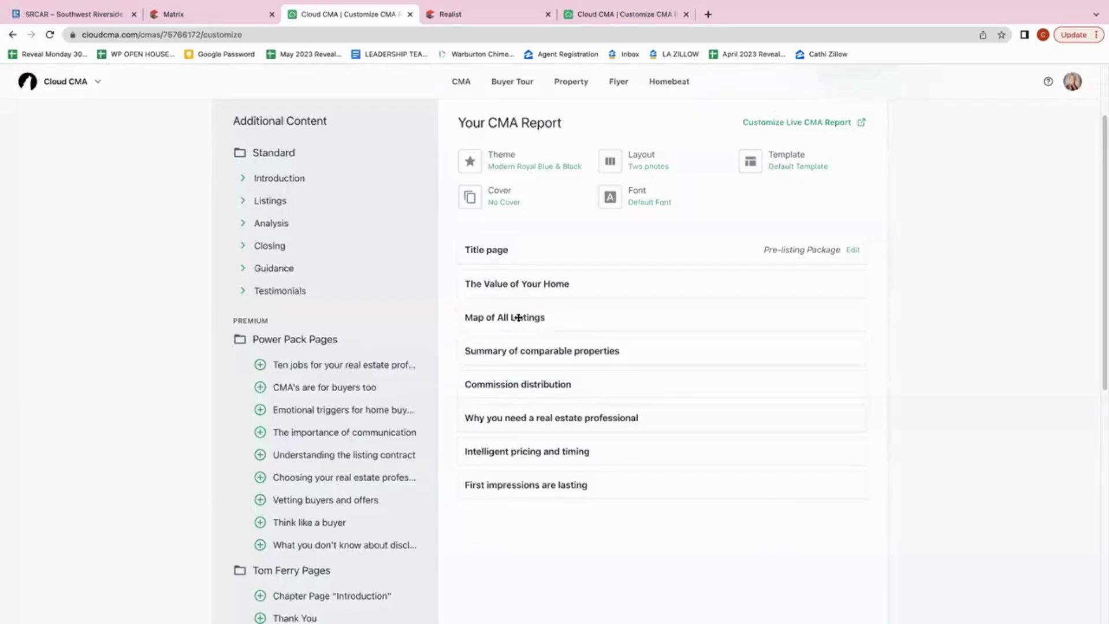
left_click(599, 455)
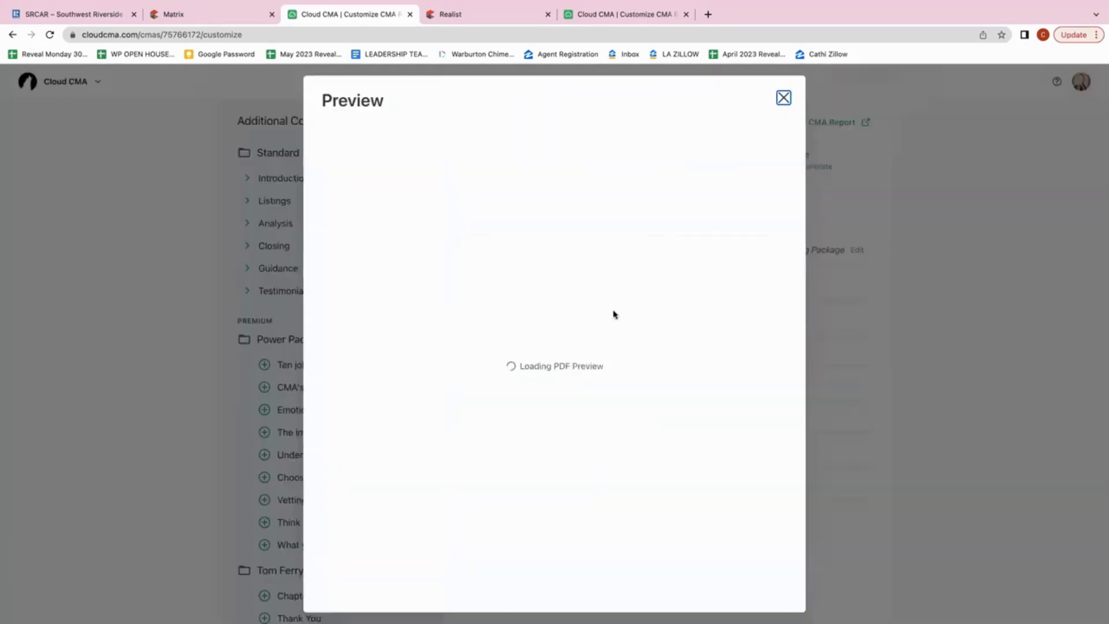
scroll(613, 315, "down", 1)
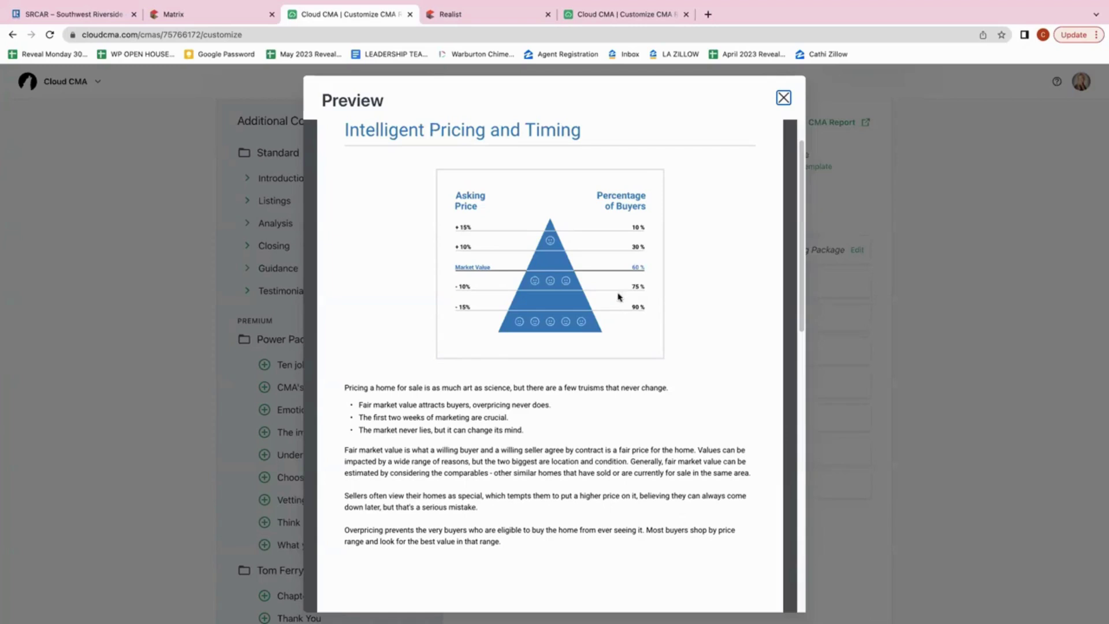
left_click(783, 98)
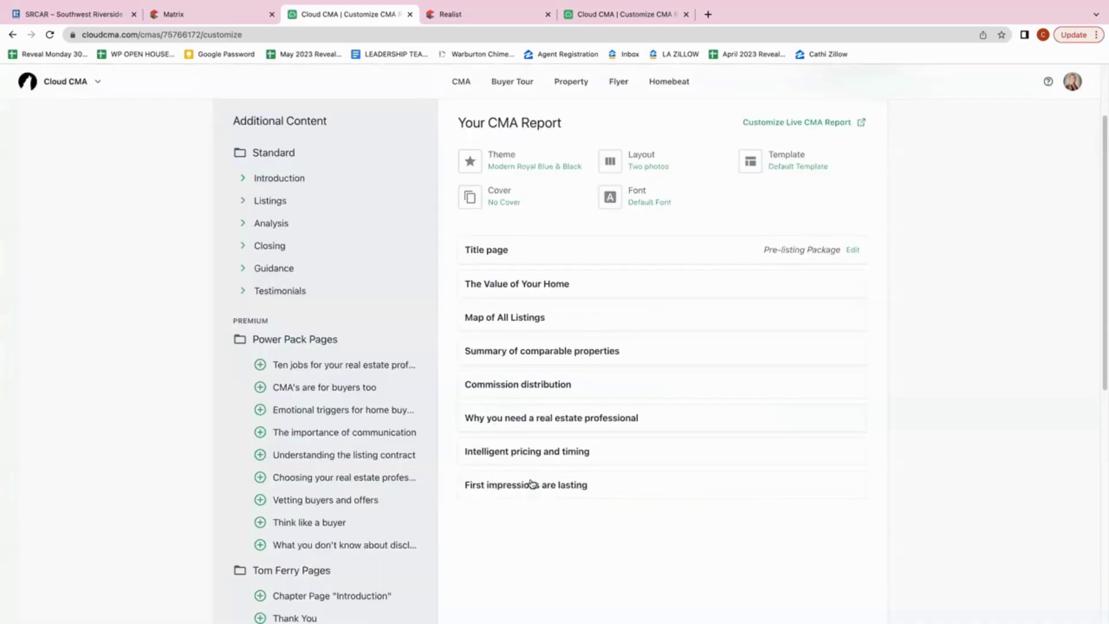
left_click(597, 454)
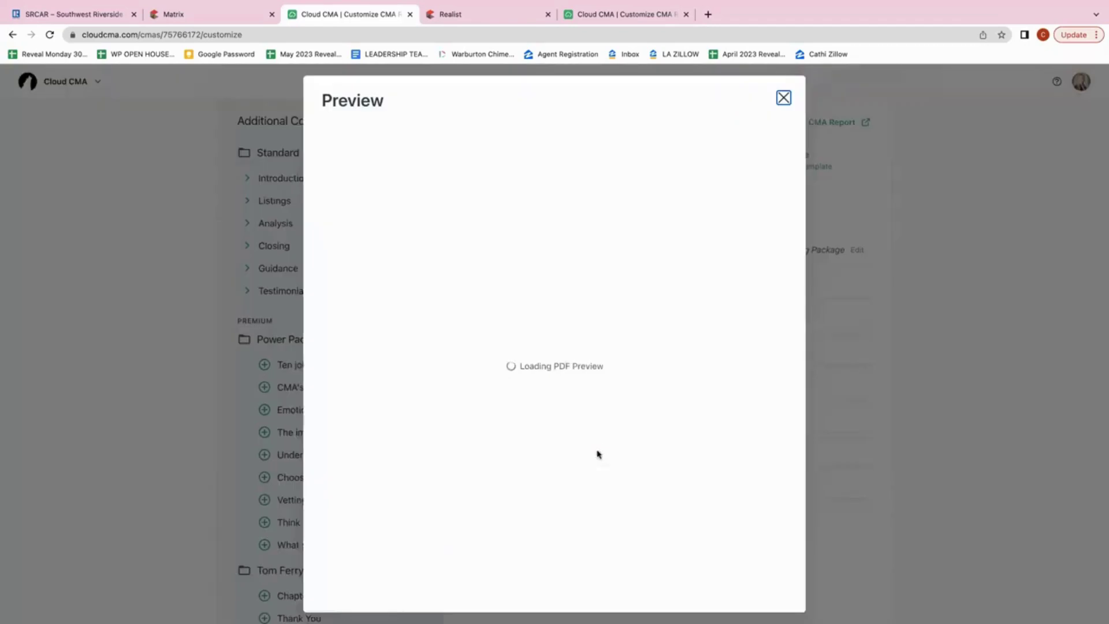
scroll(638, 365, "down", 5)
scroll(639, 364, "down", 5)
scroll(639, 364, "down", 1)
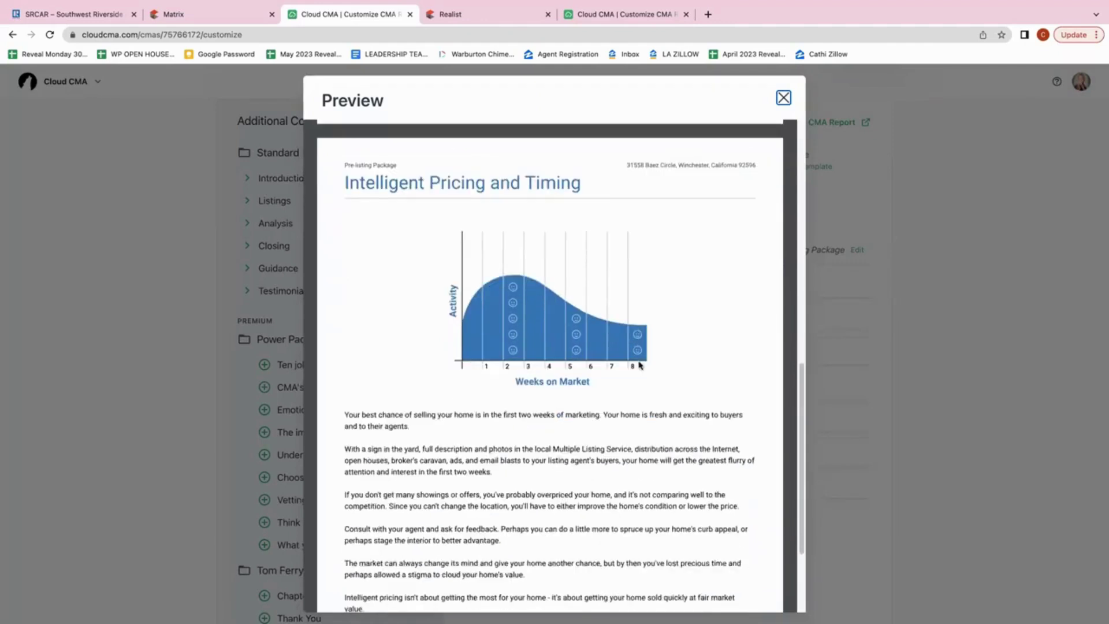
scroll(639, 365, "down", 1)
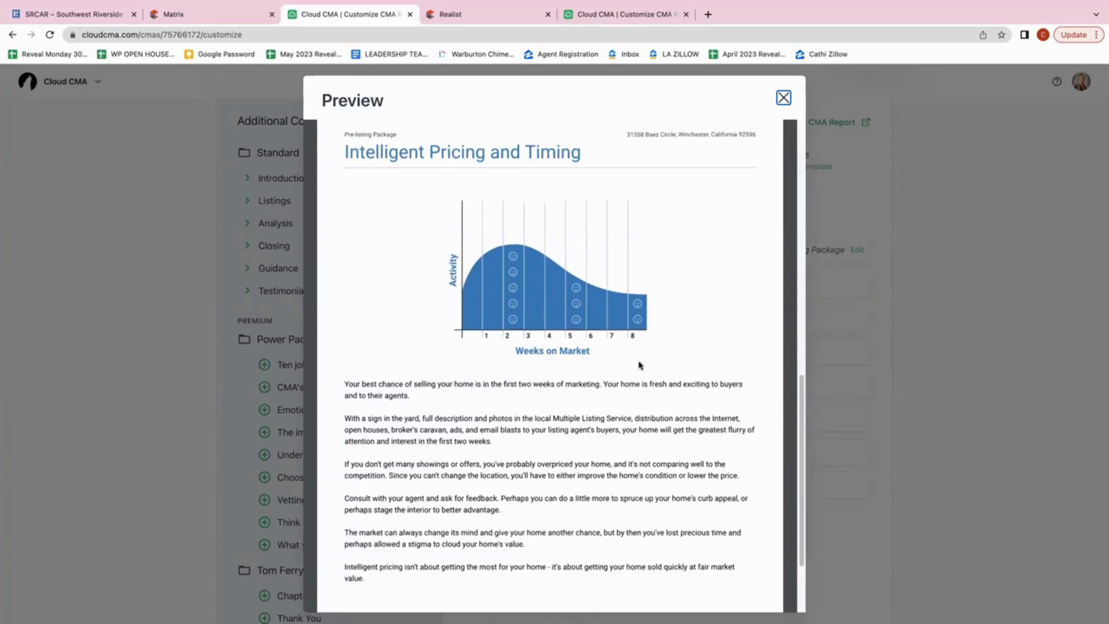
scroll(640, 365, "down", 1)
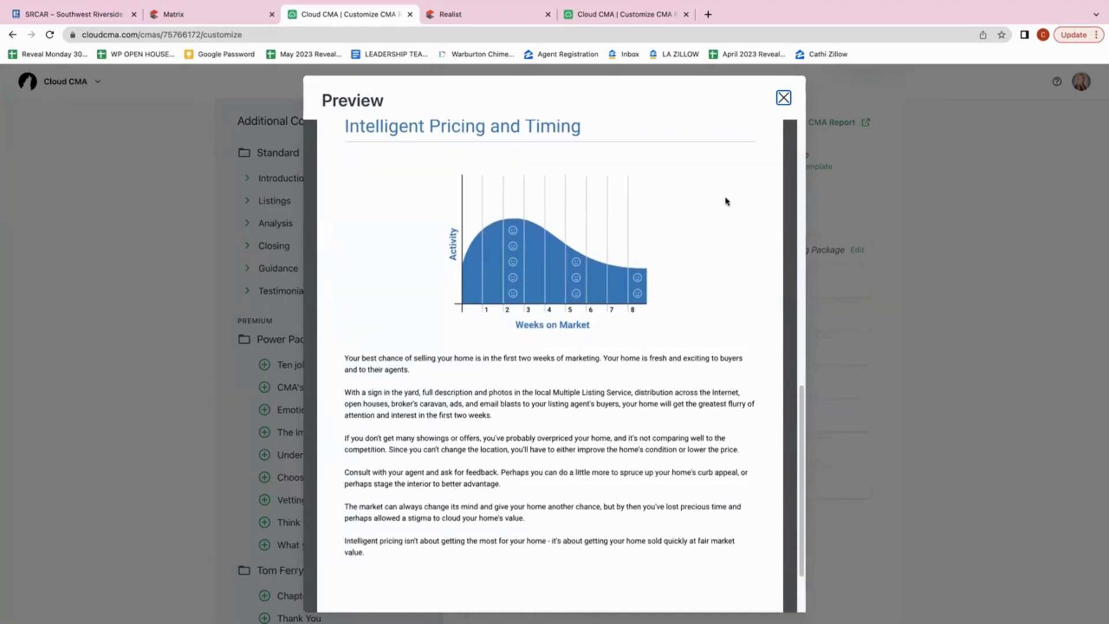
left_click(784, 98)
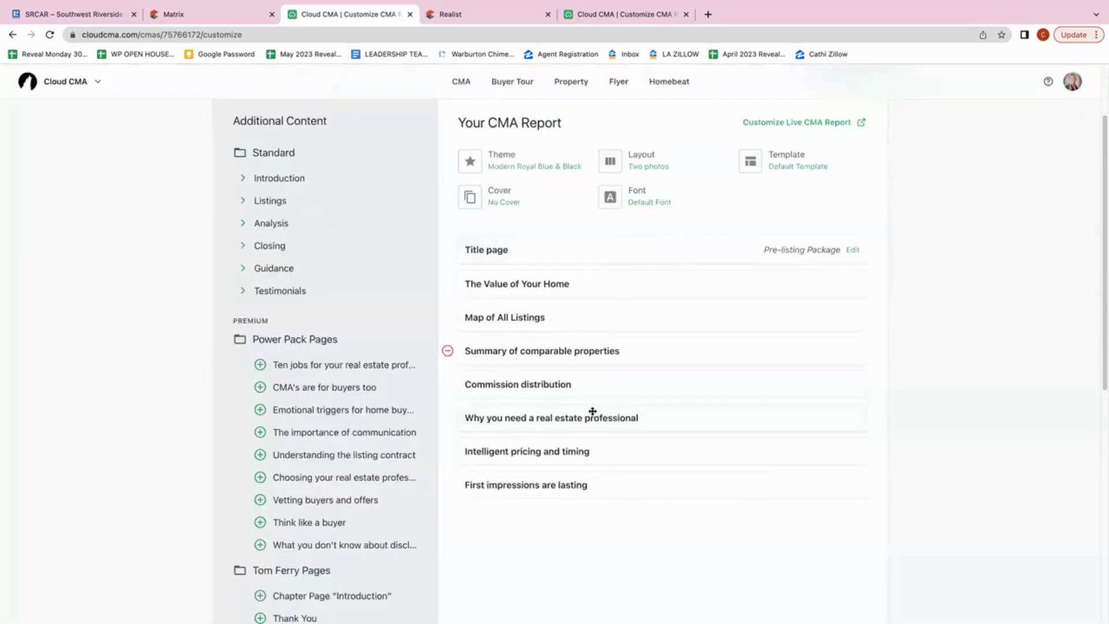
left_click(600, 488)
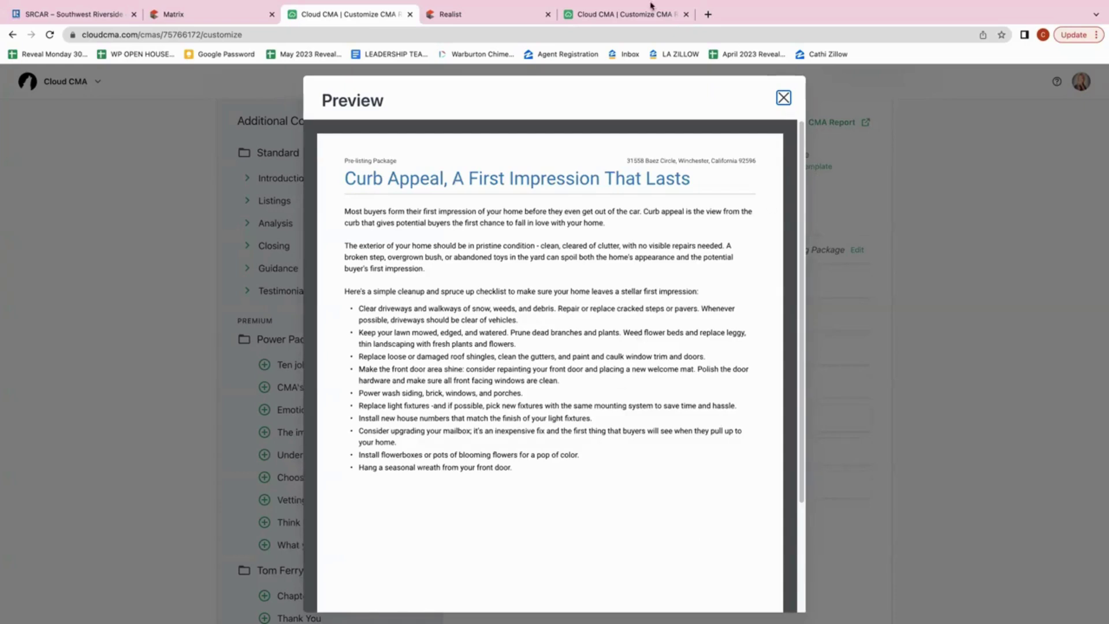
mouse_move(527, 5)
left_click(783, 98)
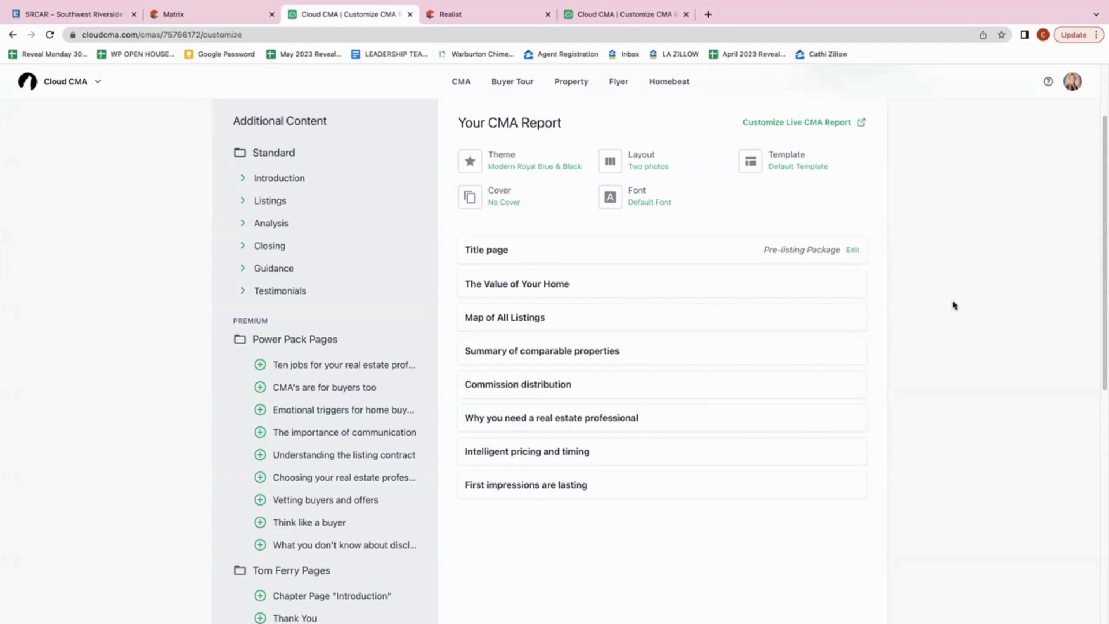
scroll(953, 305, "up", 3)
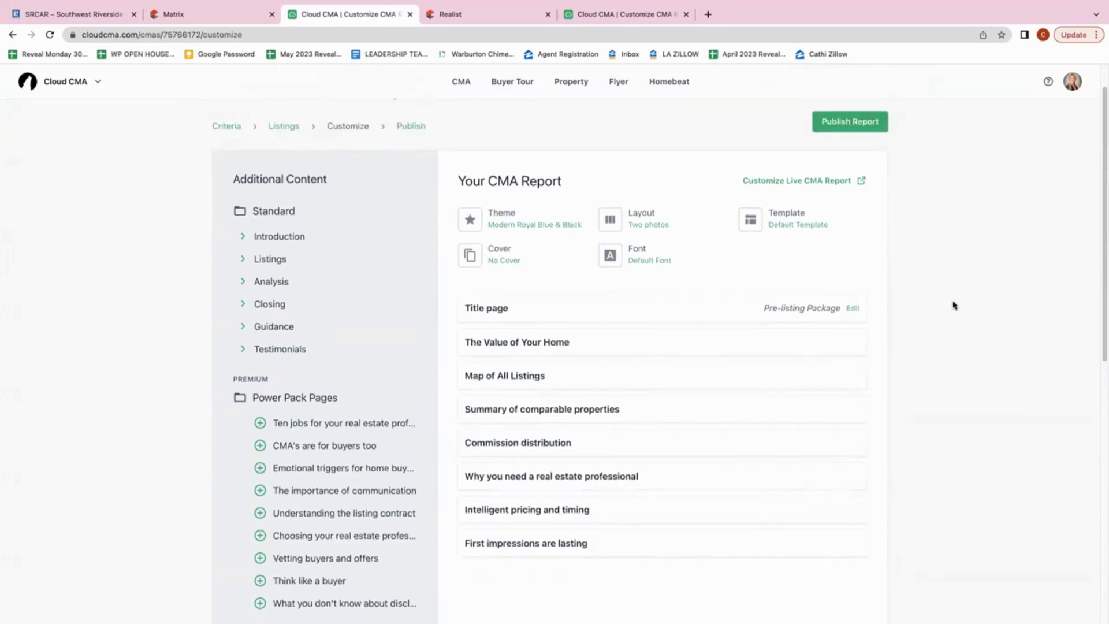